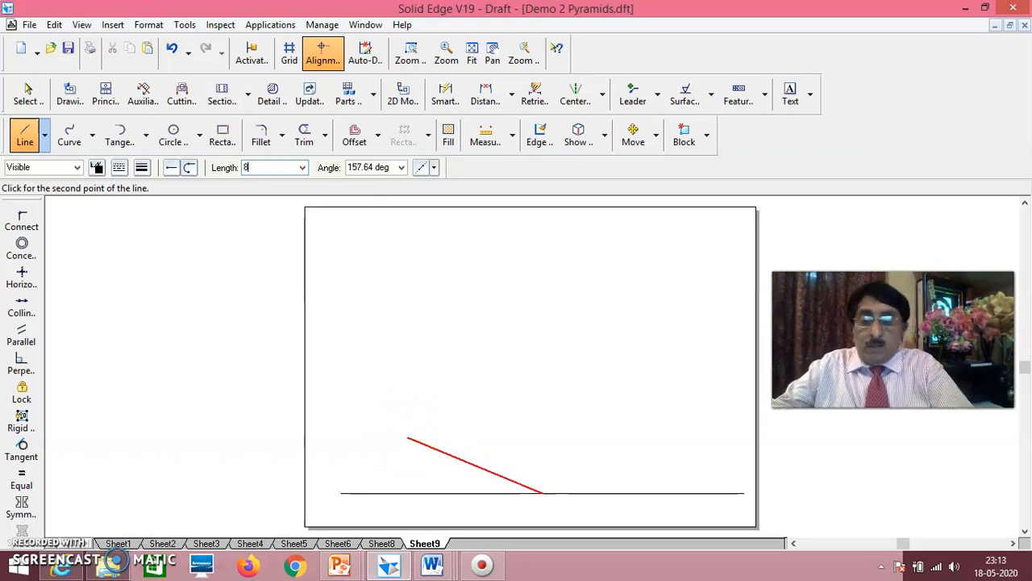
Draw the rhombus's two left edges from the baseline's midpoint: 80 mm at 150 degrees, continued by 80 mm at 30 degrees.
key(Return)
click(425, 492)
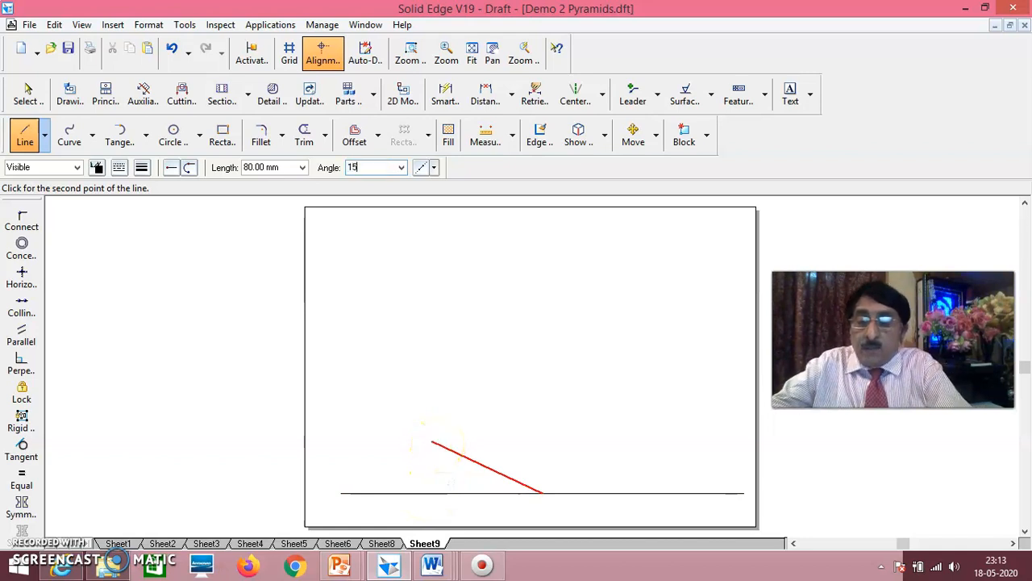
click(436, 440)
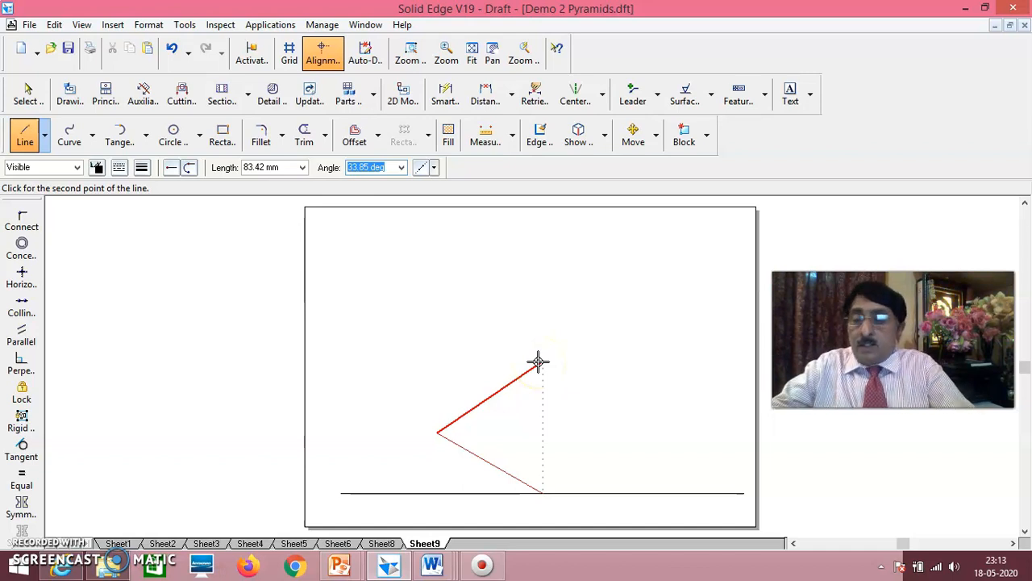
key(Tab)
text(8)
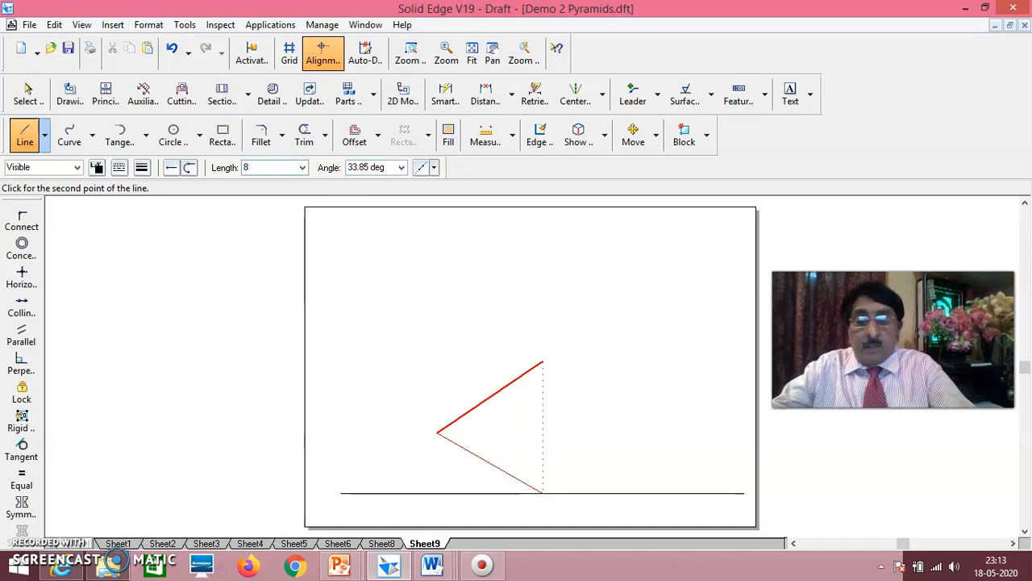
key(Tab)
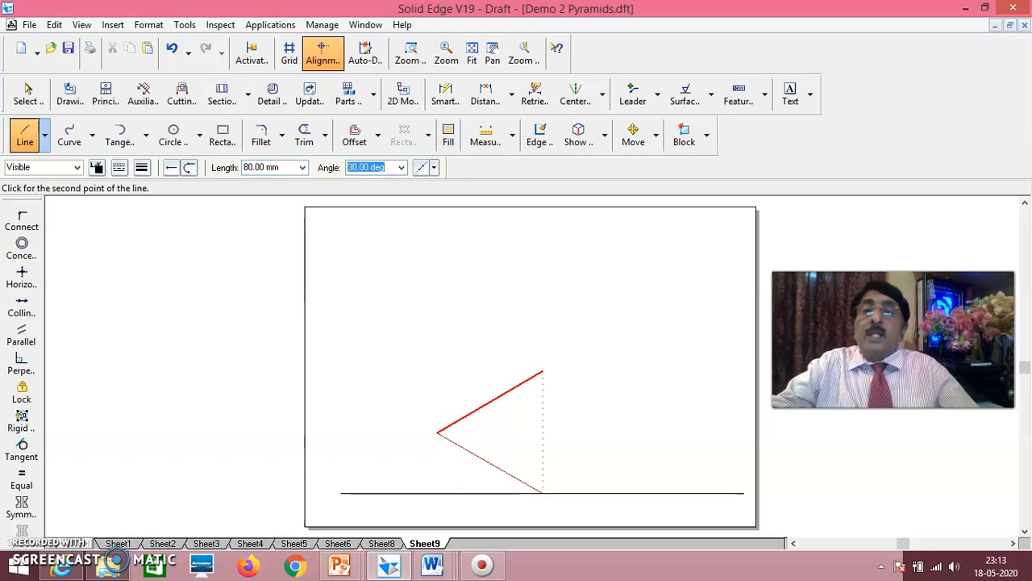
click(544, 370)
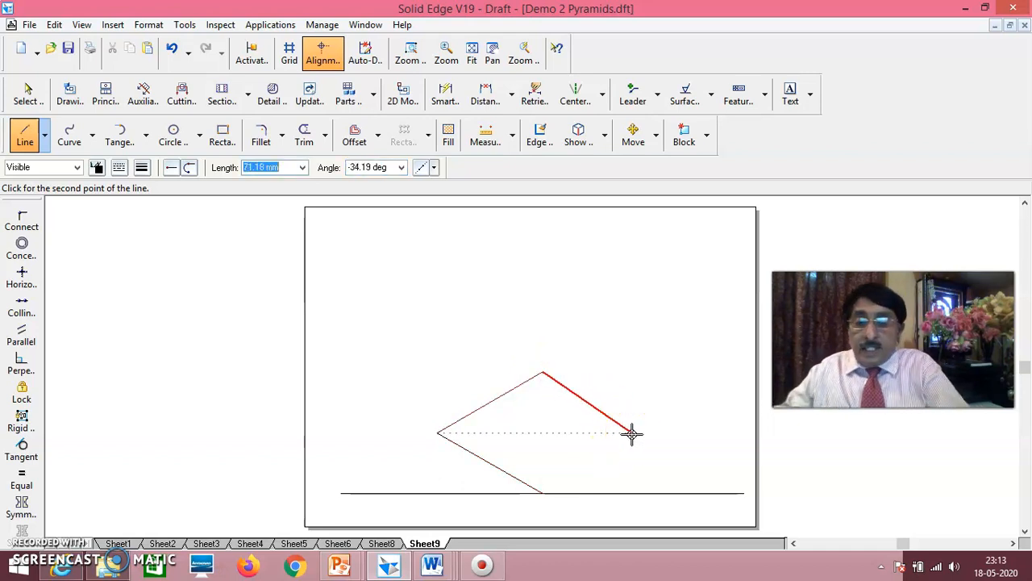
Close the rhombus with an 80 mm line at -30 degrees and a line back to its starting point on the baseline.
text(80)
key(Tab)
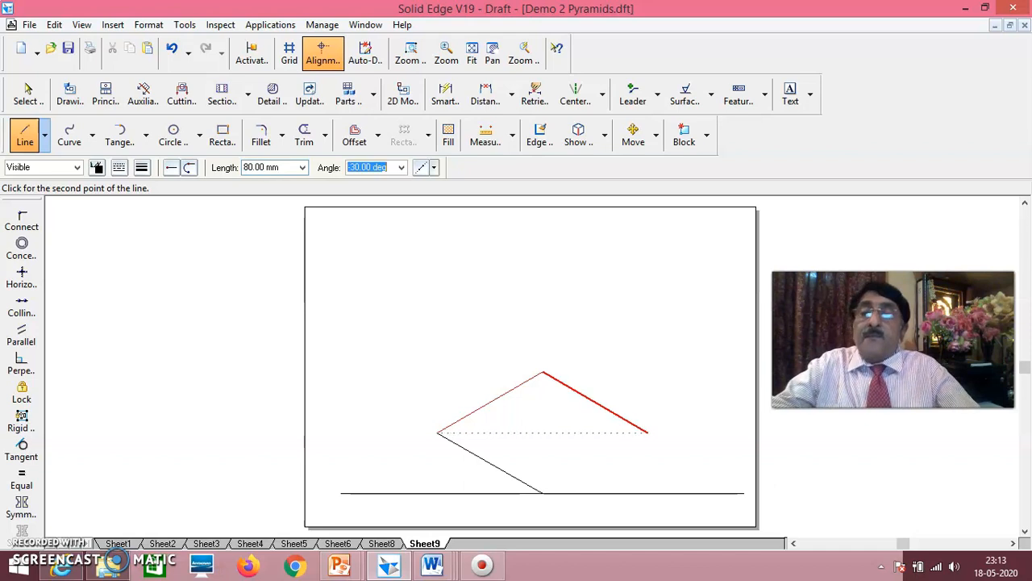
click(653, 436)
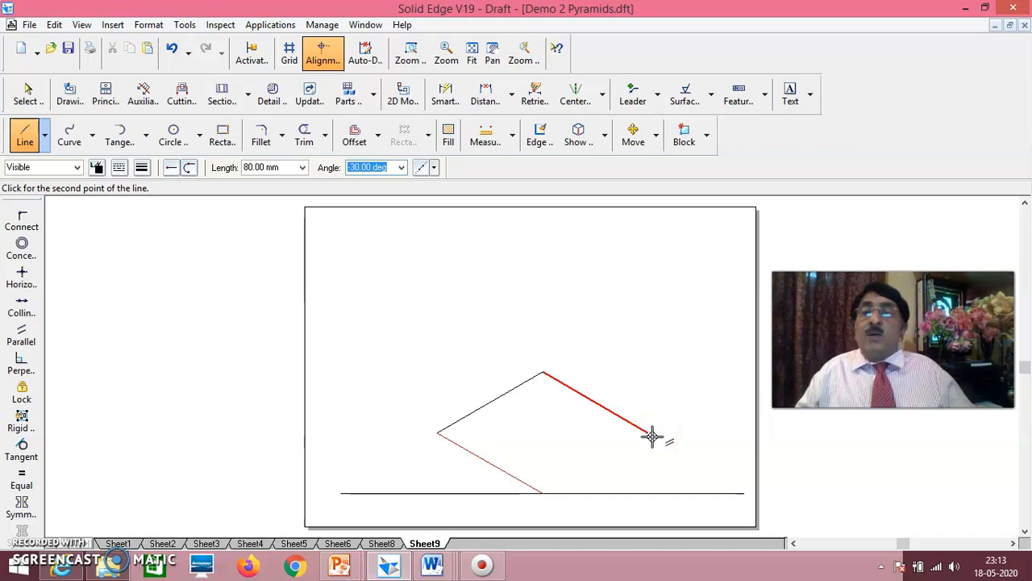
click(653, 436)
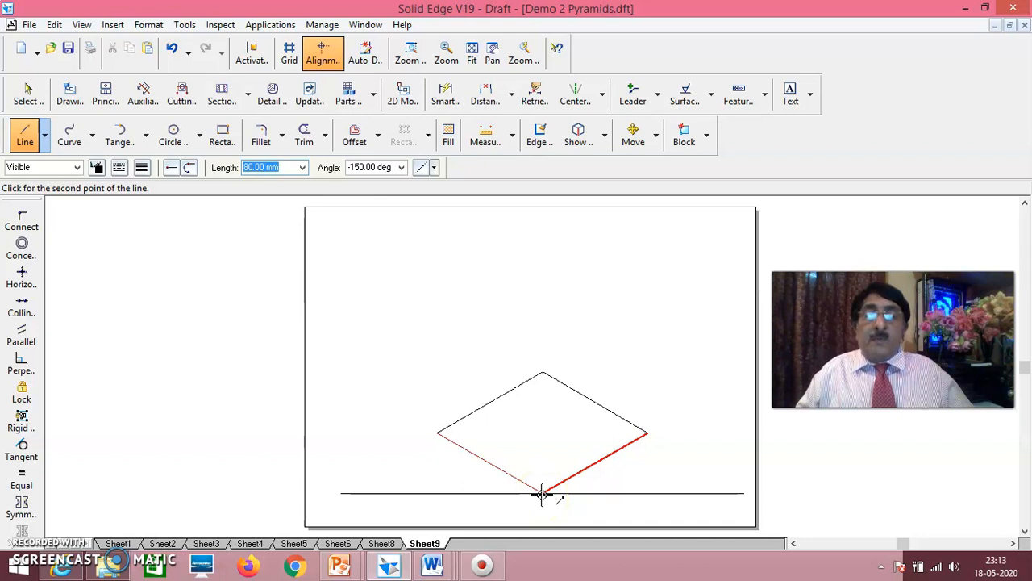
click(543, 494)
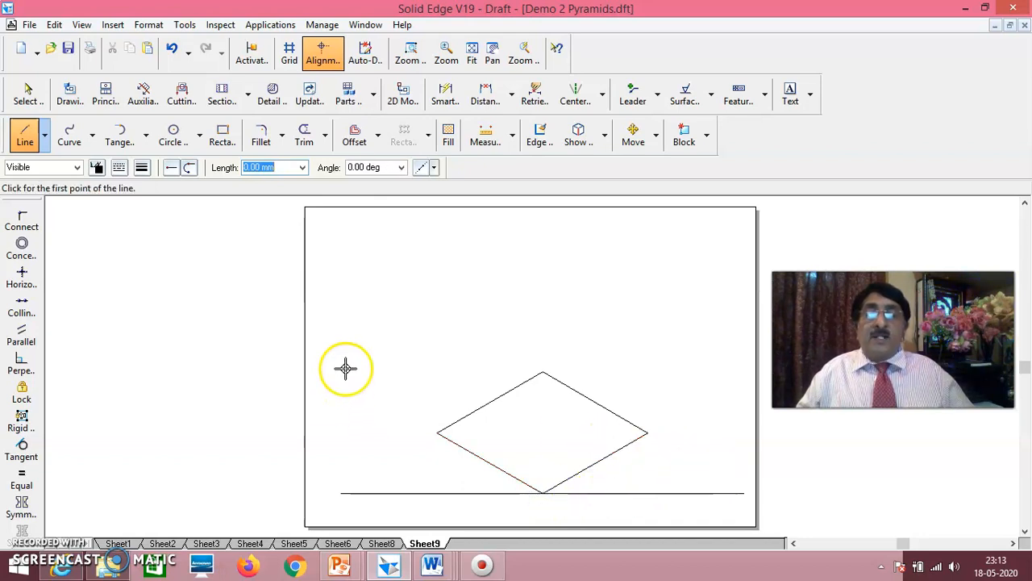
Draw 20 mm vertical lines upward from the rhombus's left and back corners.
click(27, 141)
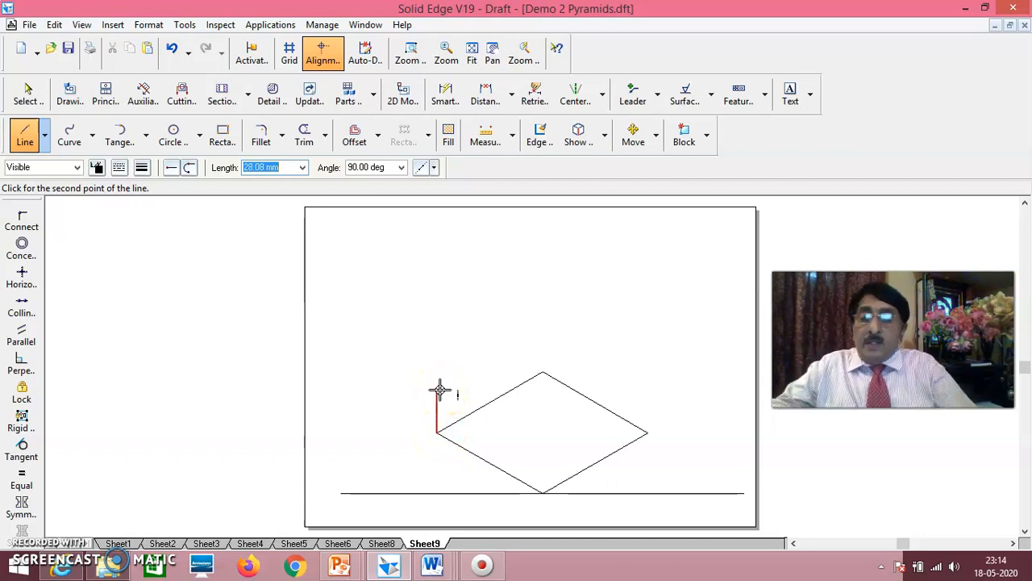
text(20)
key(Tab)
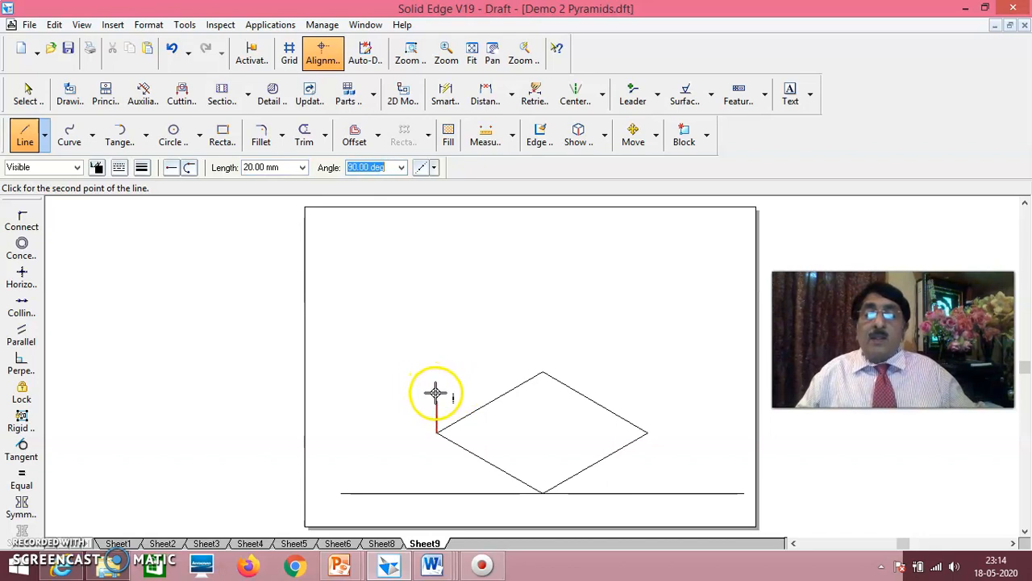
click(444, 368)
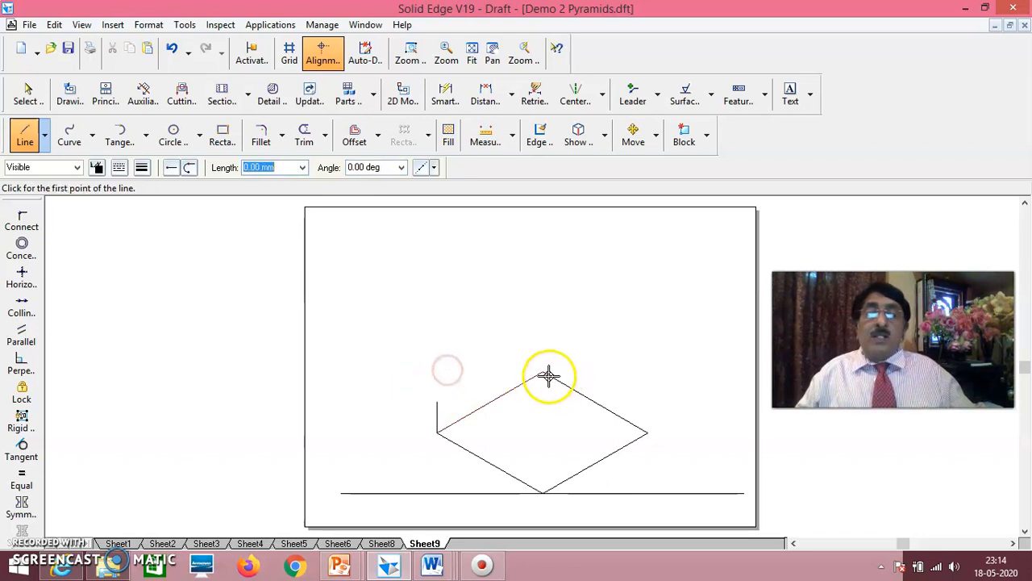
click(540, 371)
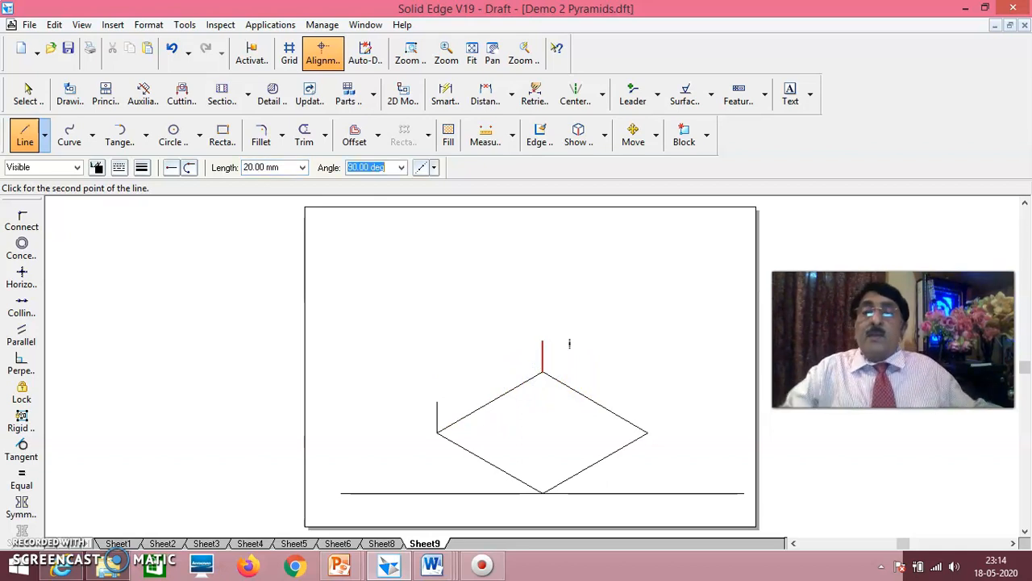
click(544, 339)
right_click(573, 326)
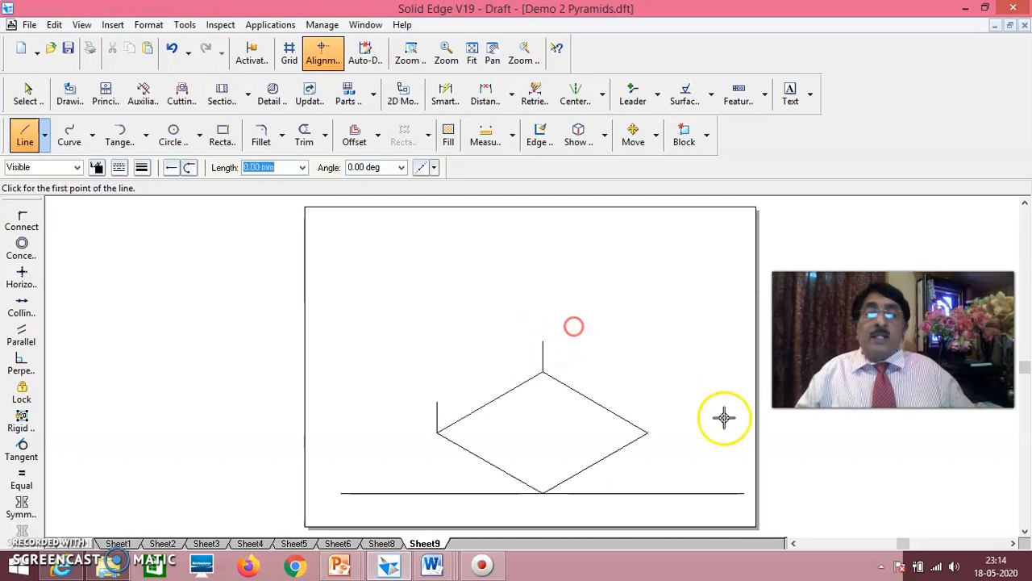
Draw 20 mm vertical lines upward from the rhombus's right and front corners.
click(649, 433)
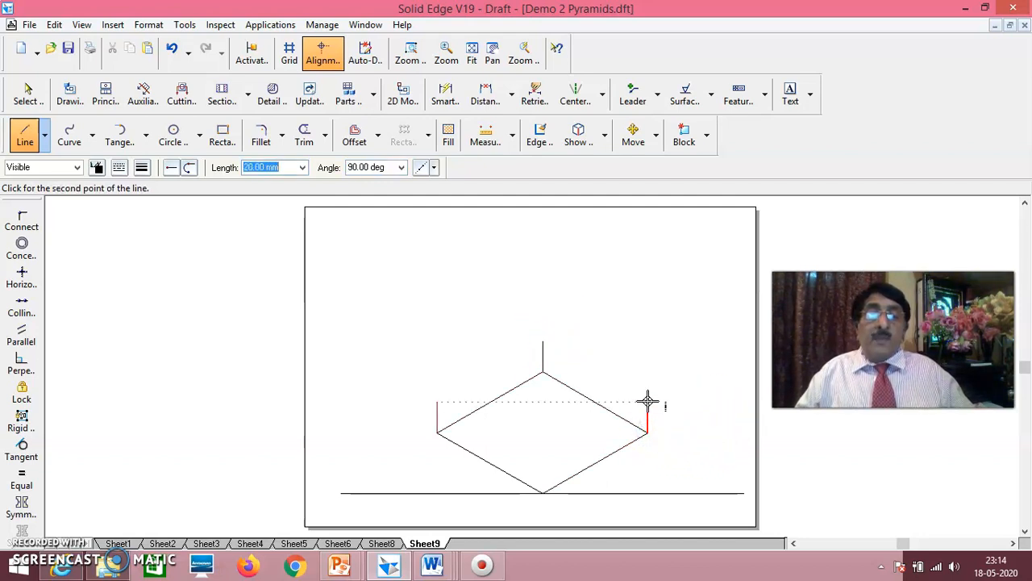
click(647, 403)
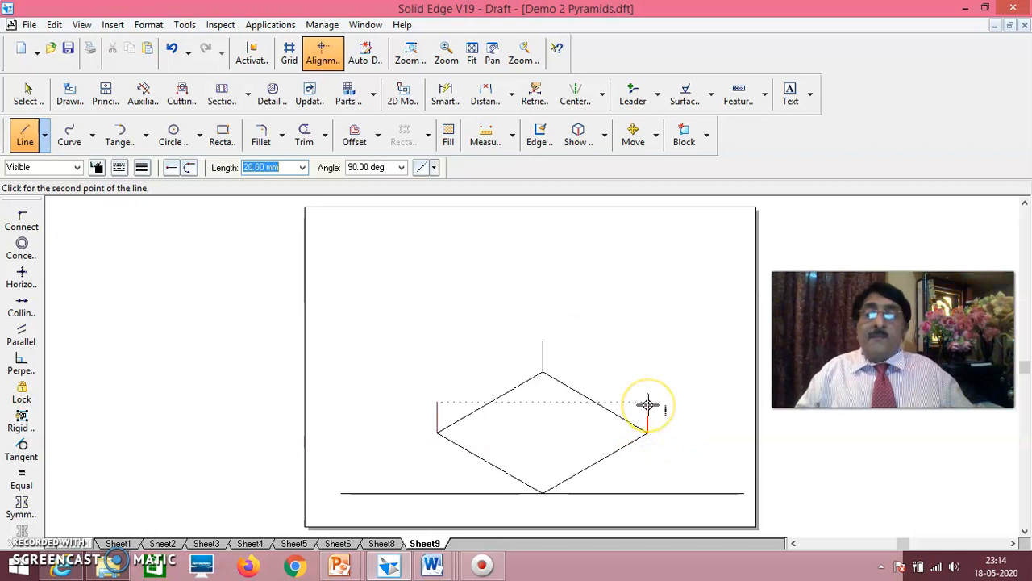
click(685, 404)
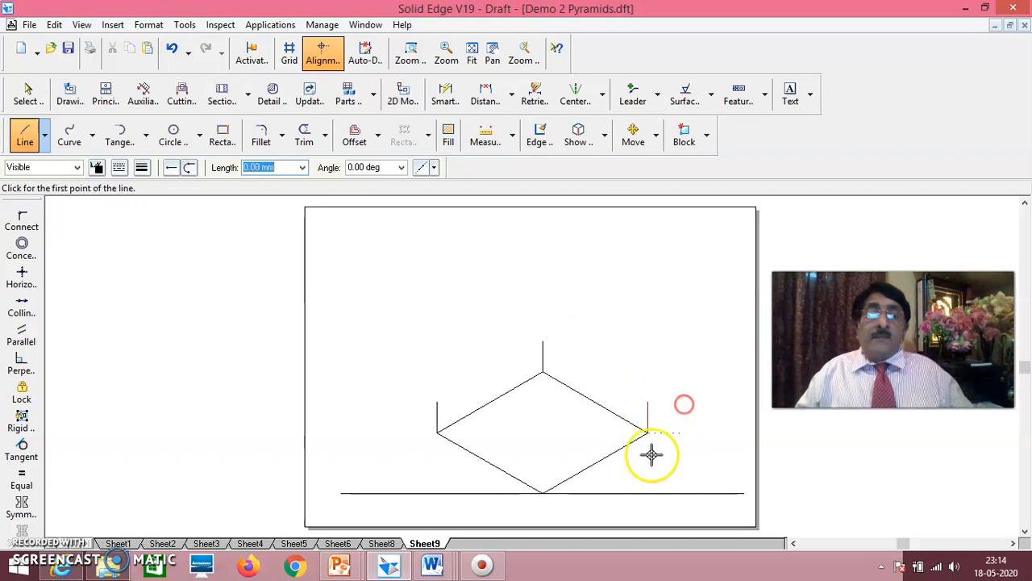
click(542, 492)
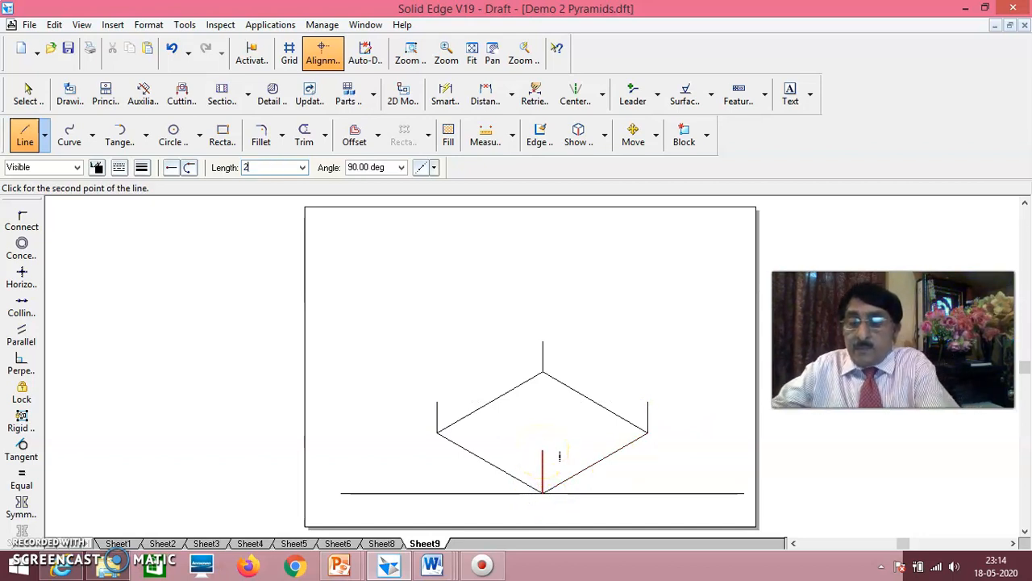
text(20)
key(Tab)
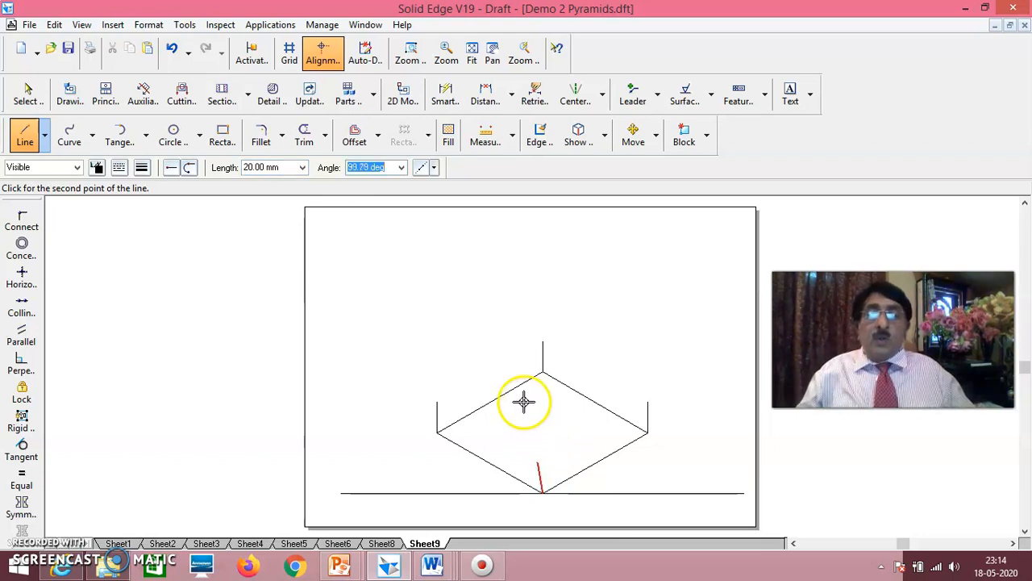
click(544, 456)
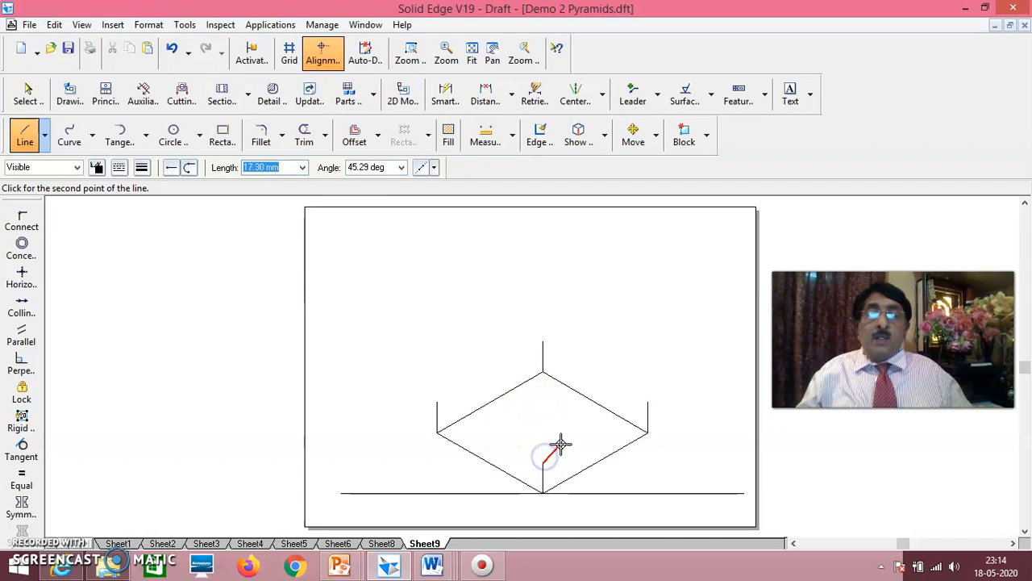
Connect the upper ends of the four vertical lines to form the slab's top face.
click(436, 400)
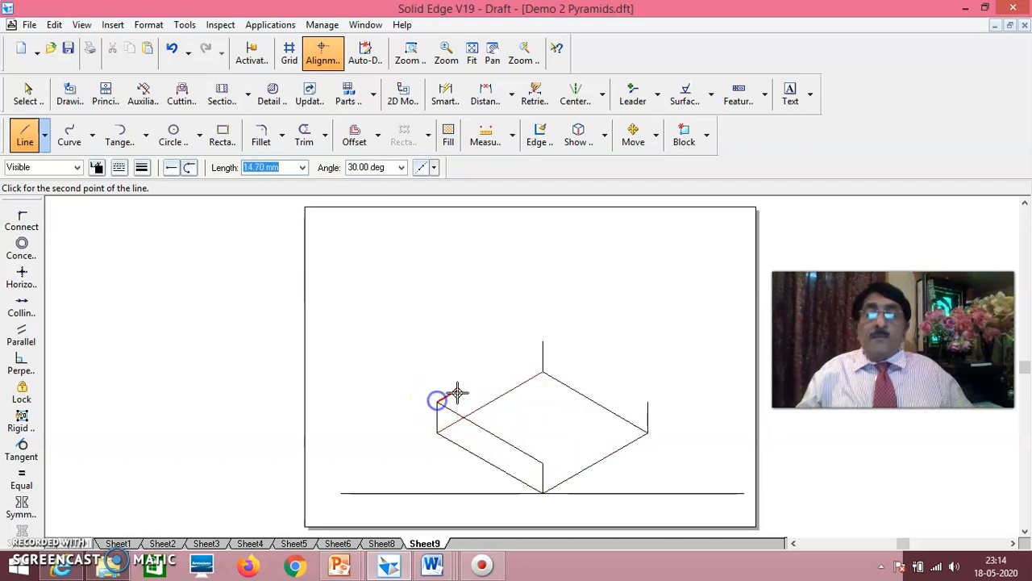
click(545, 341)
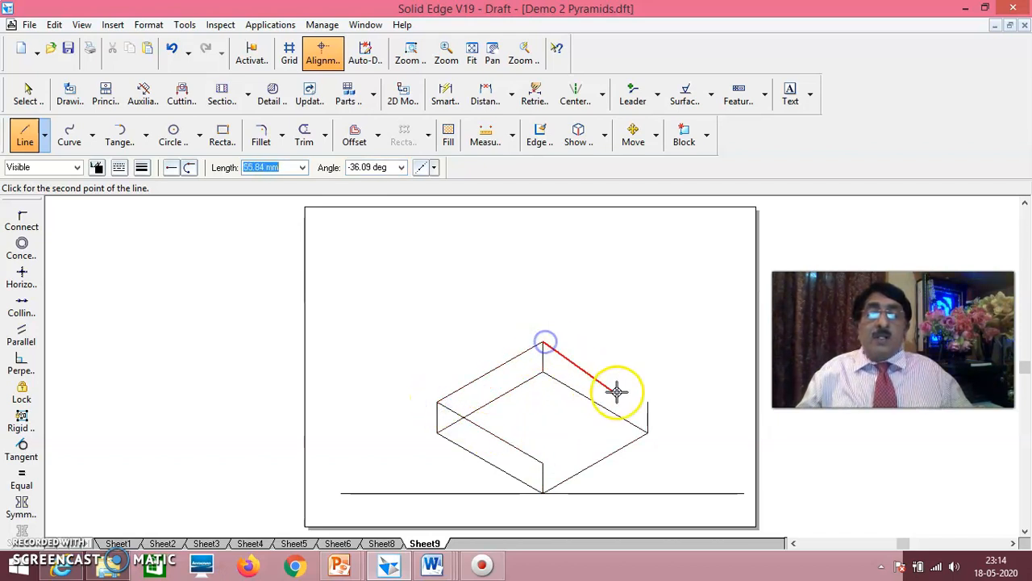
click(647, 401)
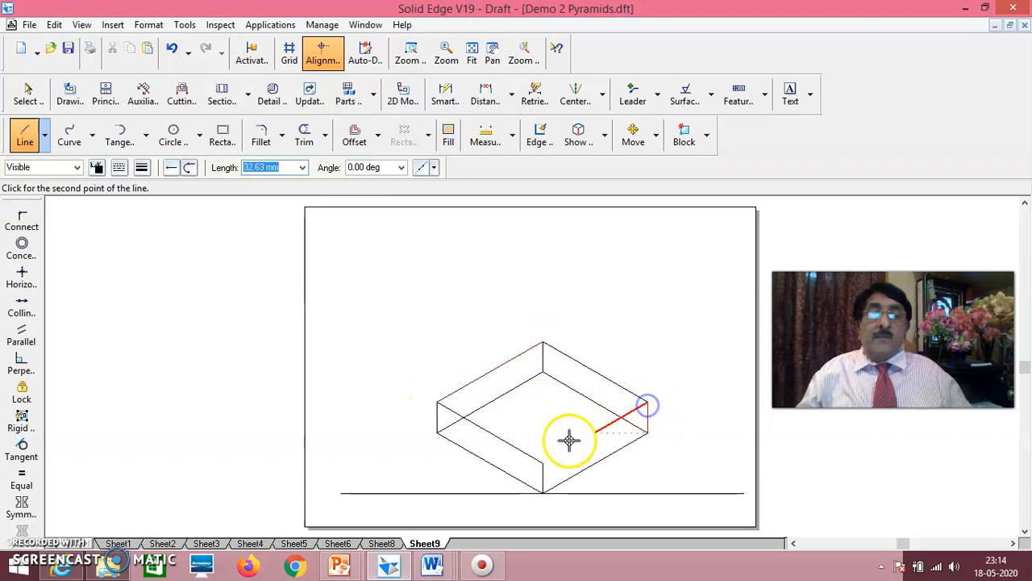
click(543, 463)
right_click(669, 348)
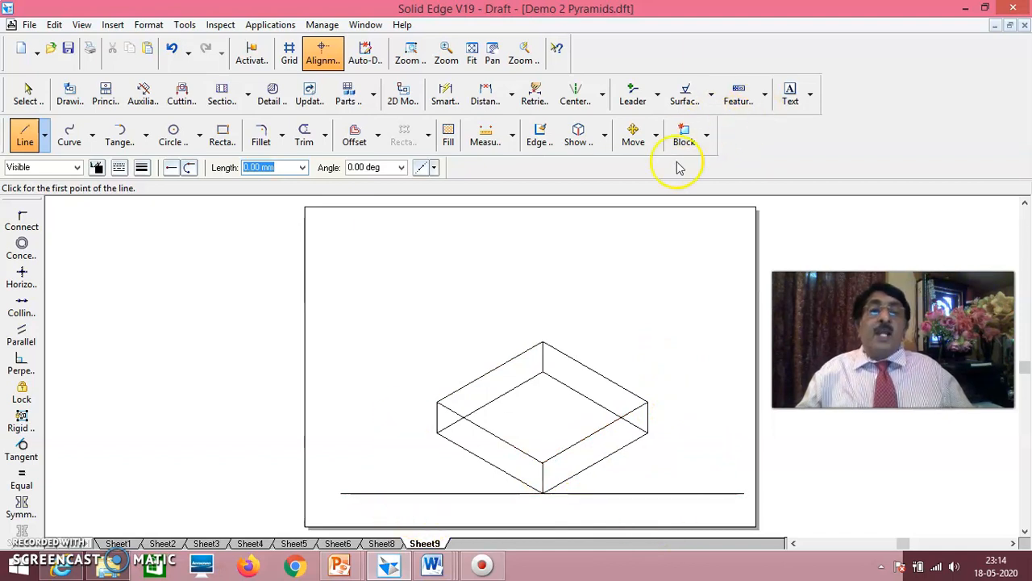
Move the whole slab and its baseline toward the sheet's left side, using the front bottom corner as the base point.
click(634, 137)
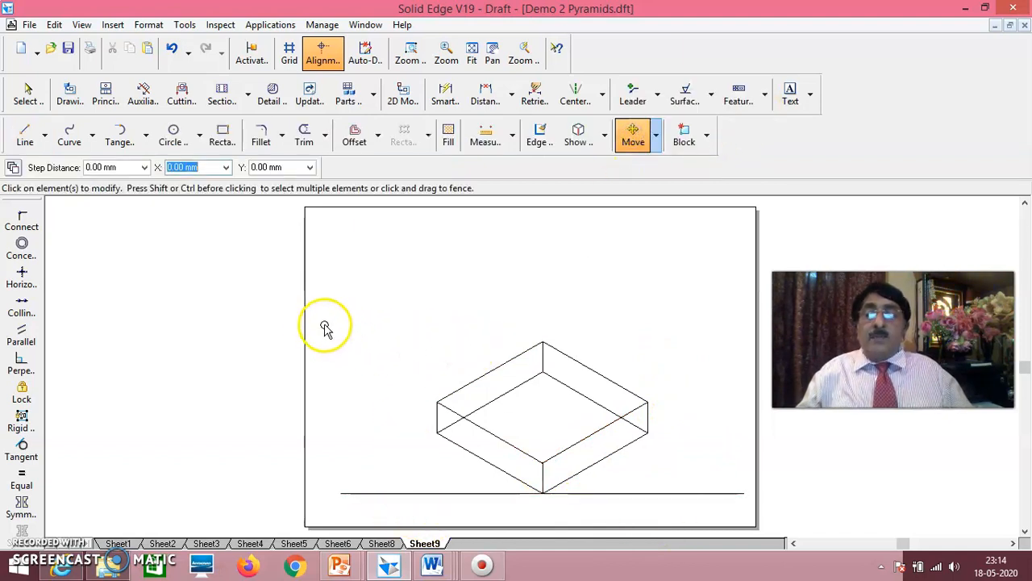
drag(367, 518, 749, 520)
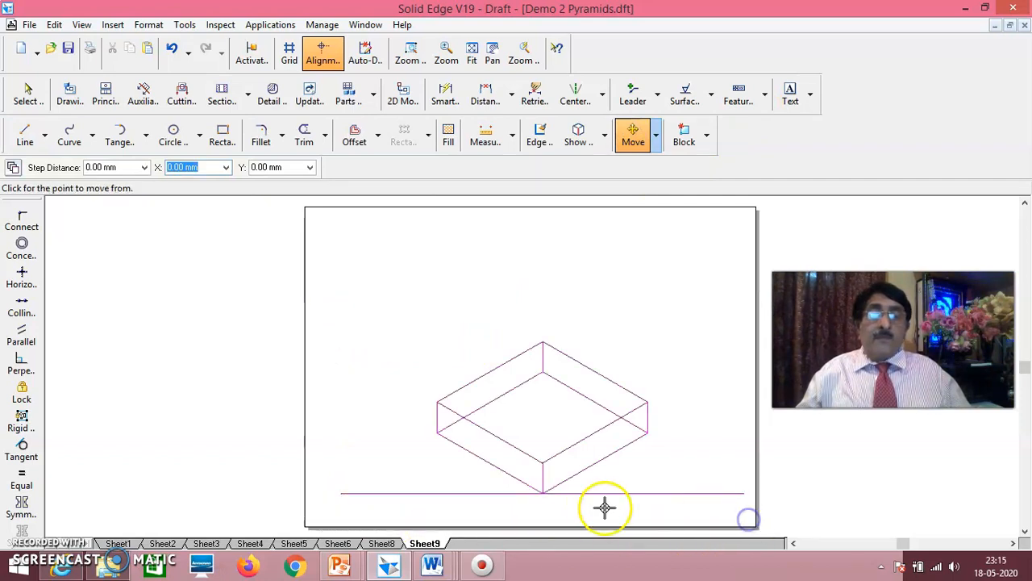
click(541, 494)
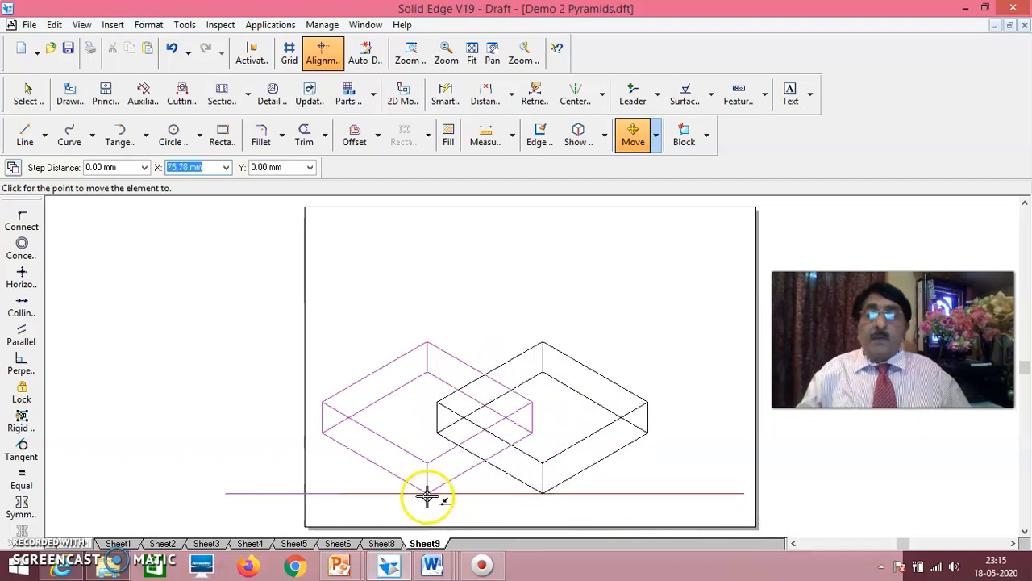
click(433, 502)
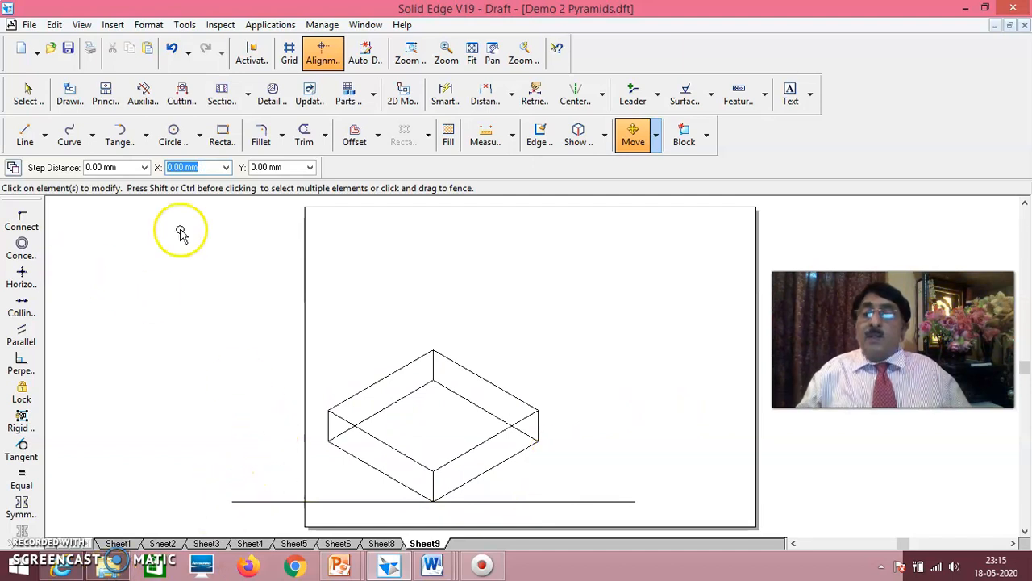
Draw a short vertical cutting line across the baseline just inside the sheet's left border.
click(307, 136)
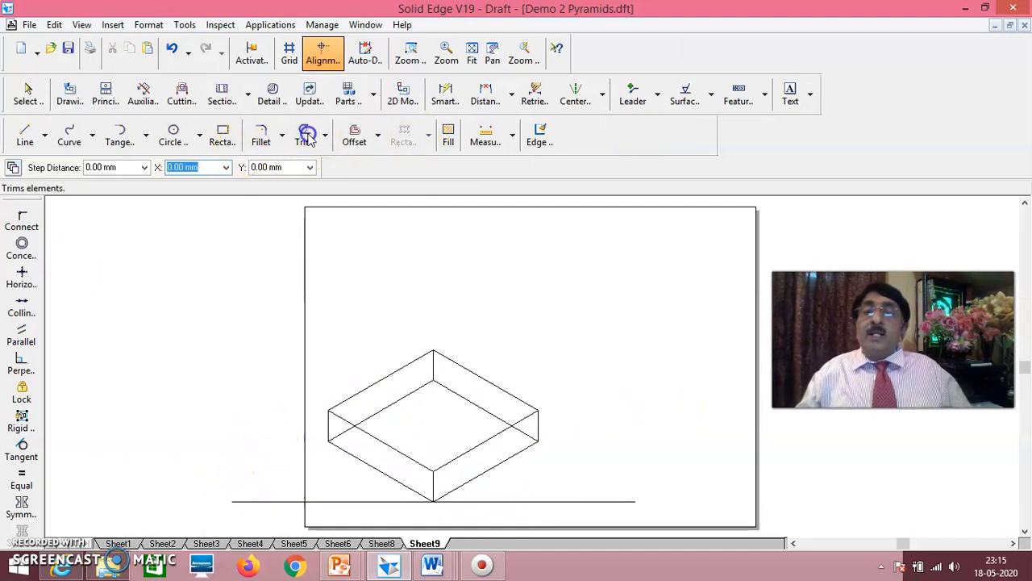
click(24, 135)
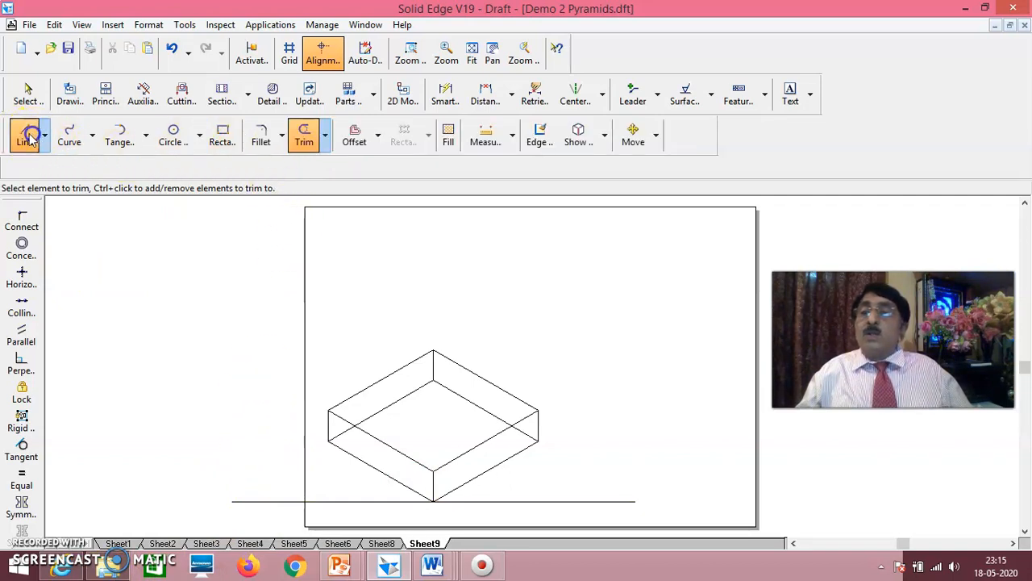
click(319, 518)
click(319, 469)
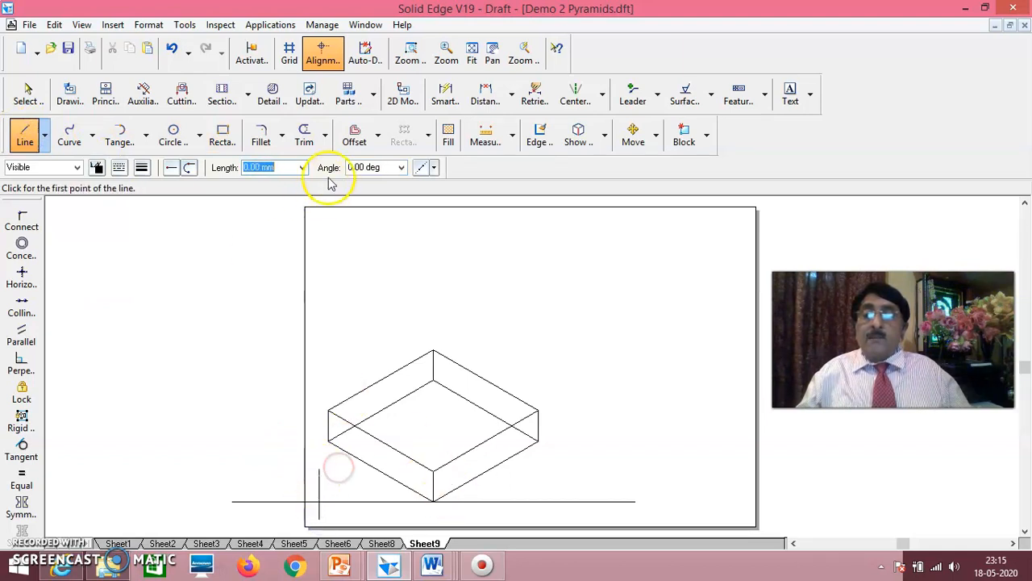
Trim the baseline's overhang beyond the sheet's left border and remove both halves of the vertical cutting line.
click(304, 137)
mouse_move(275, 502)
mouse_down()
mouse_move(306, 505)
mouse_move(321, 492)
mouse_up()
click(321, 490)
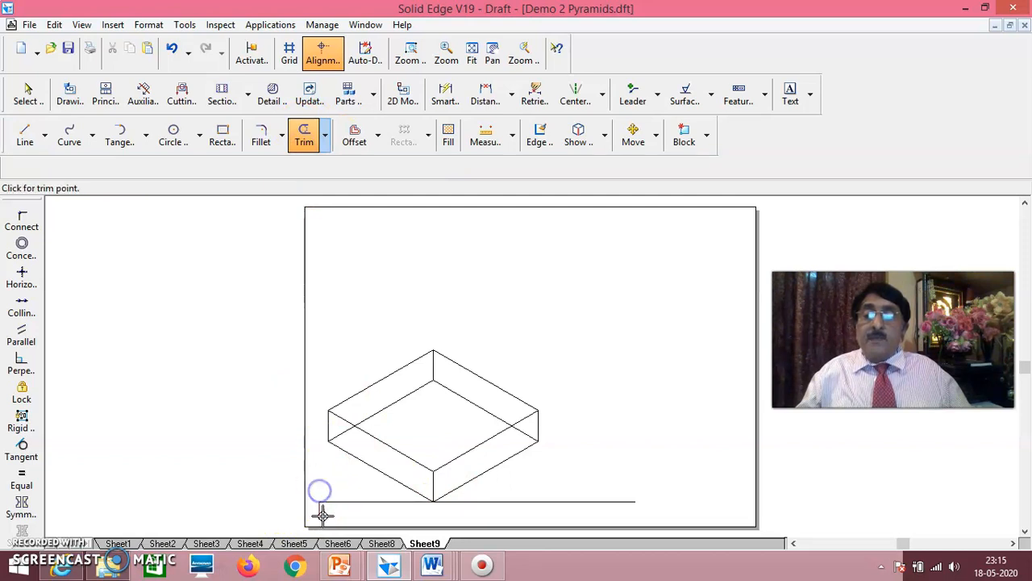
click(321, 515)
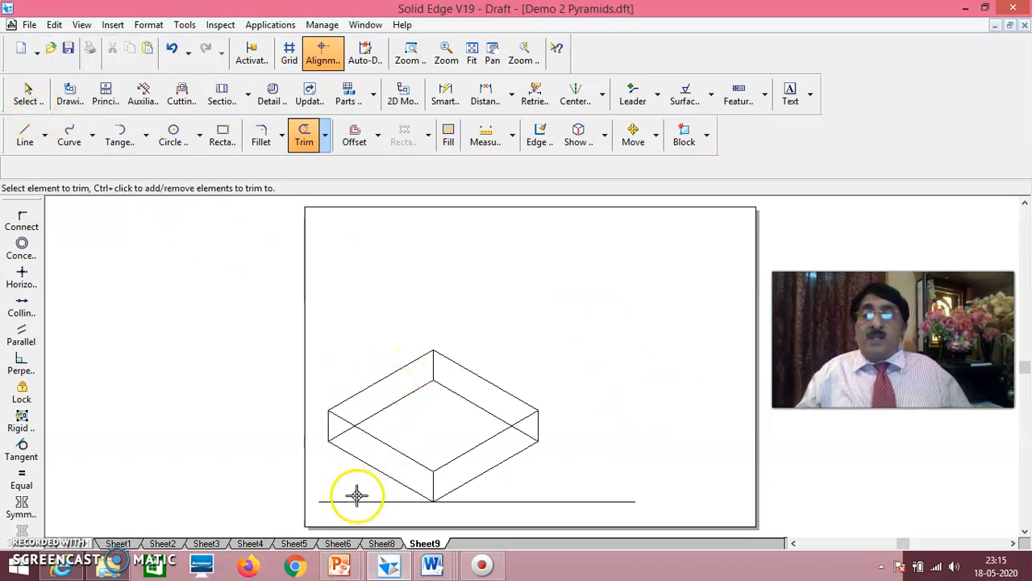
Set the line width of the slab's four top face edges to 0.70 mm.
click(28, 93)
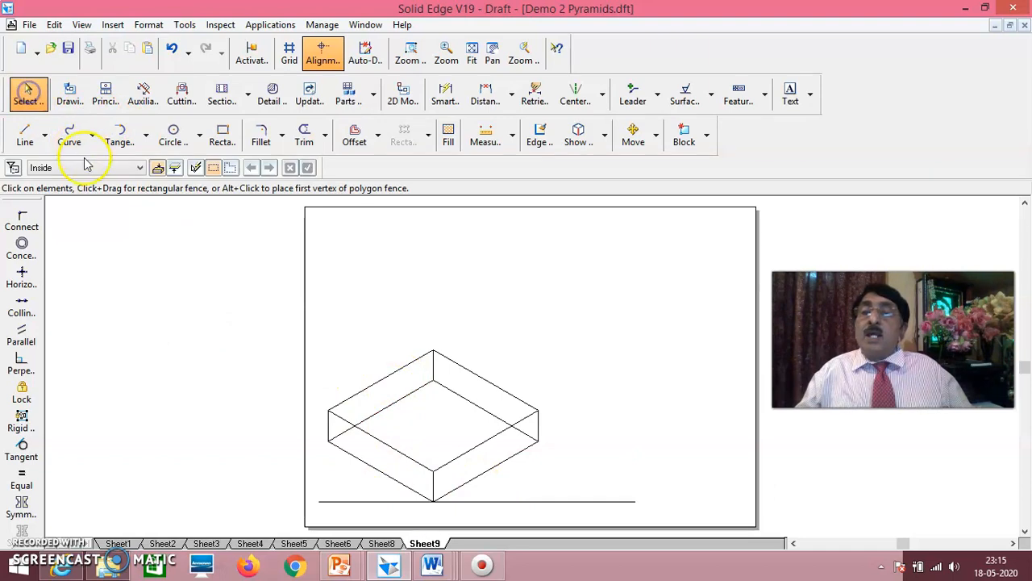
click(493, 385)
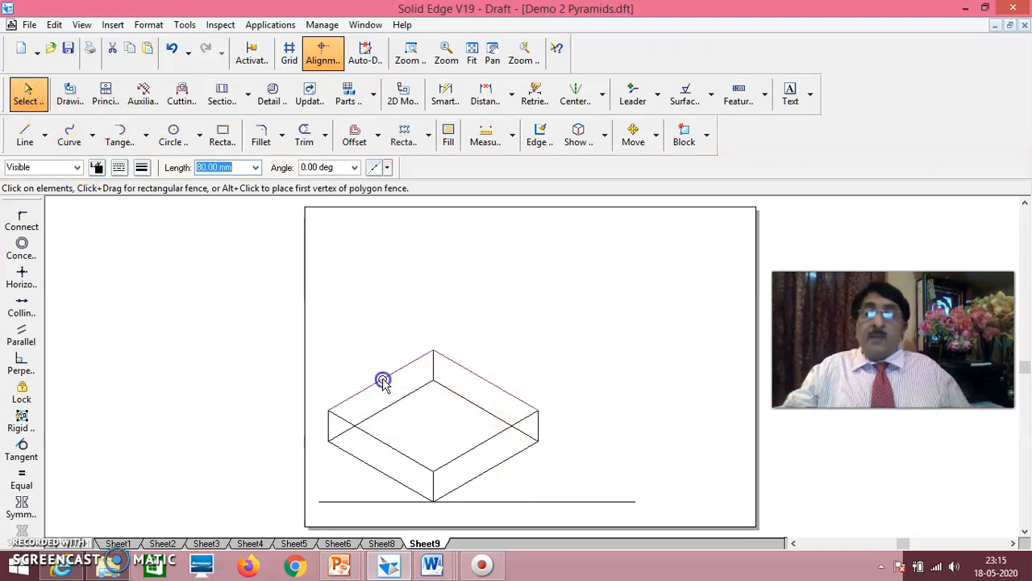
ctrl+click(382, 442)
ctrl+click(475, 445)
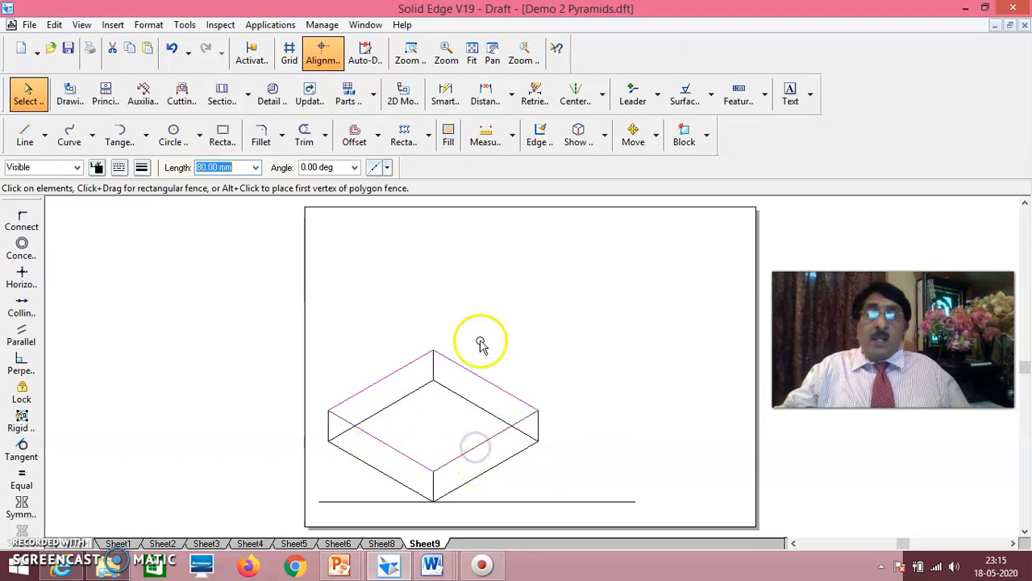
click(142, 167)
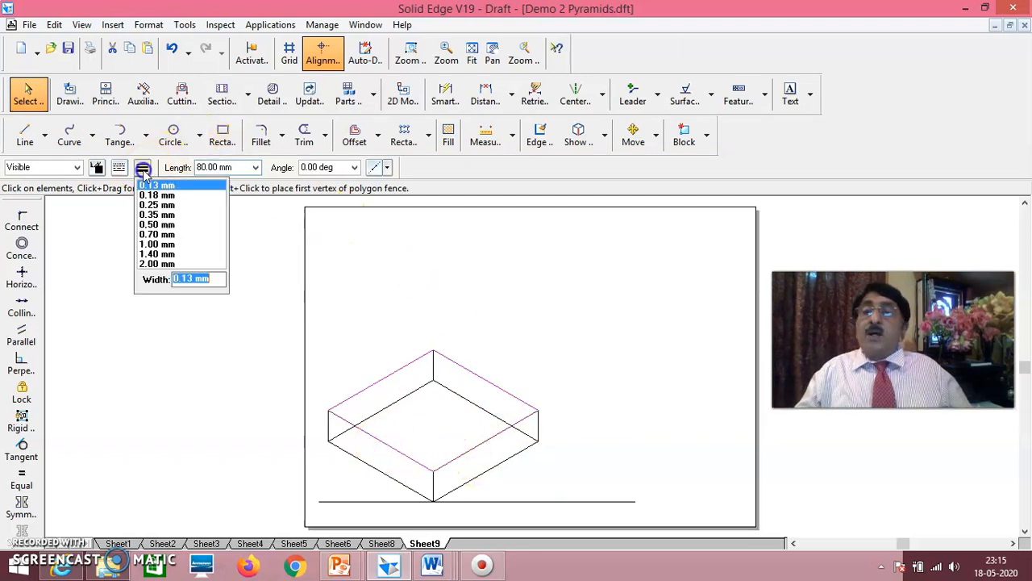
click(158, 233)
click(518, 287)
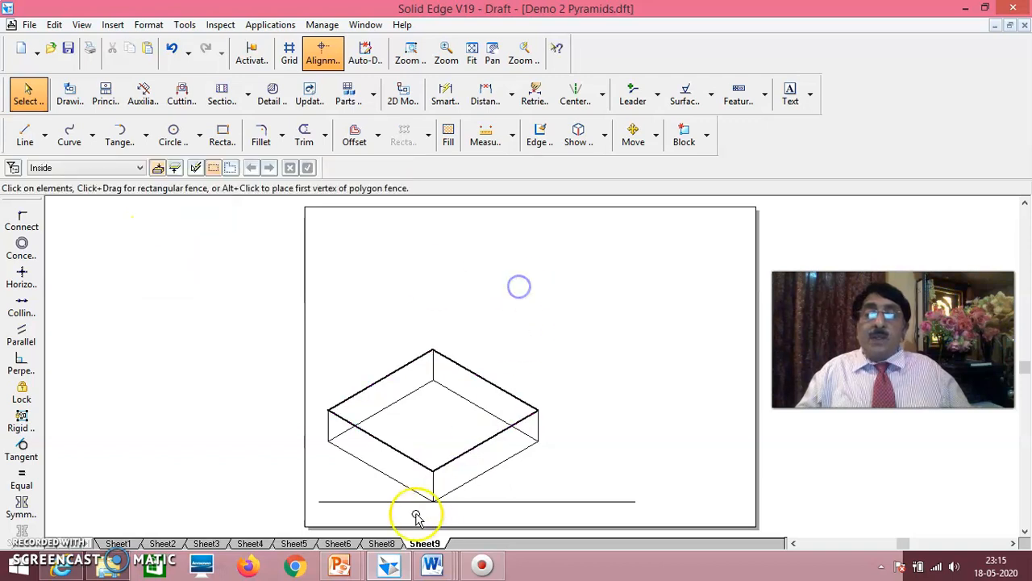
Set the line width of the slab's left vertical edge, front vertical edge and front-left bottom edge to 0.50 mm.
click(326, 429)
click(433, 486)
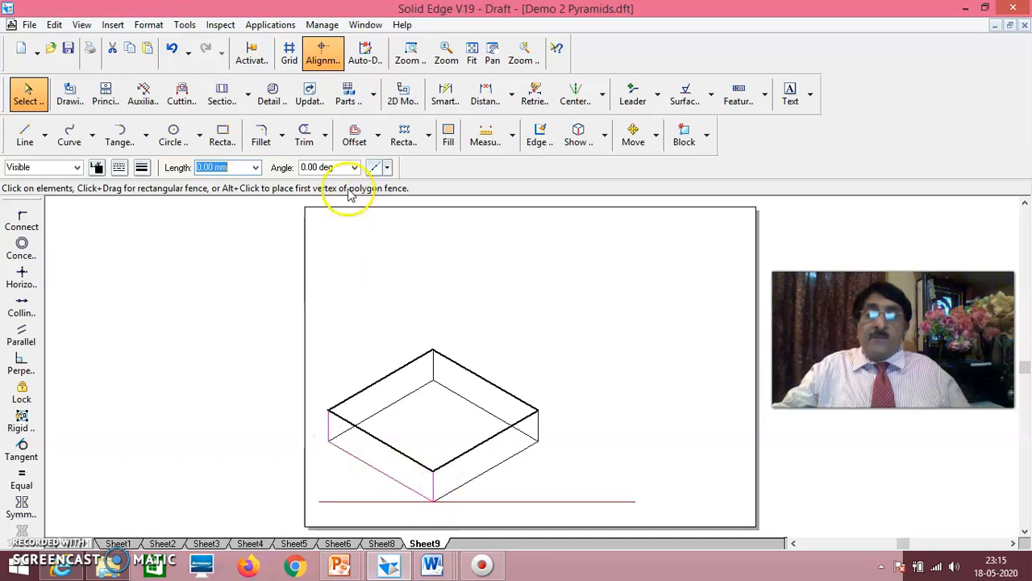
click(142, 168)
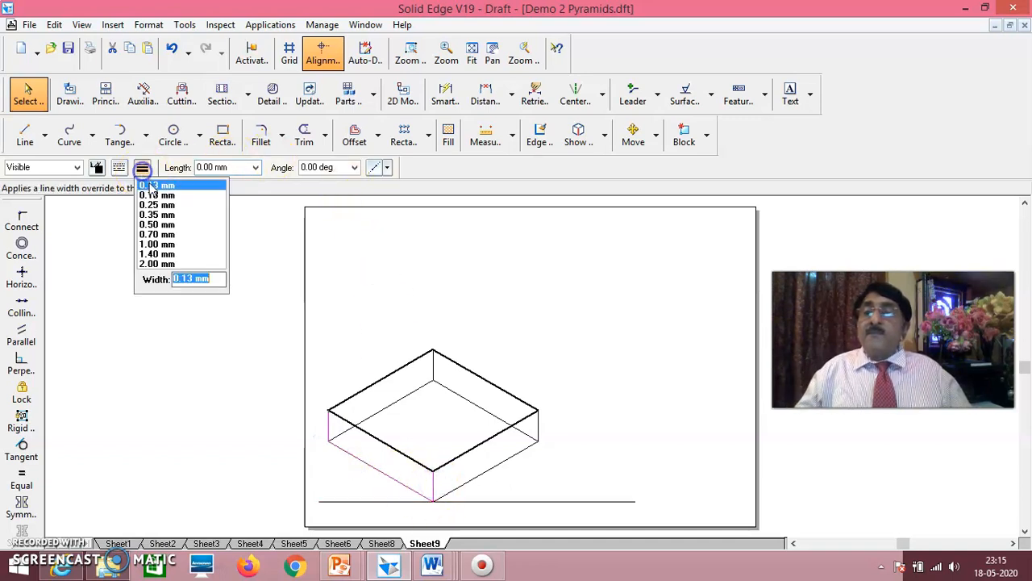
click(155, 226)
click(183, 297)
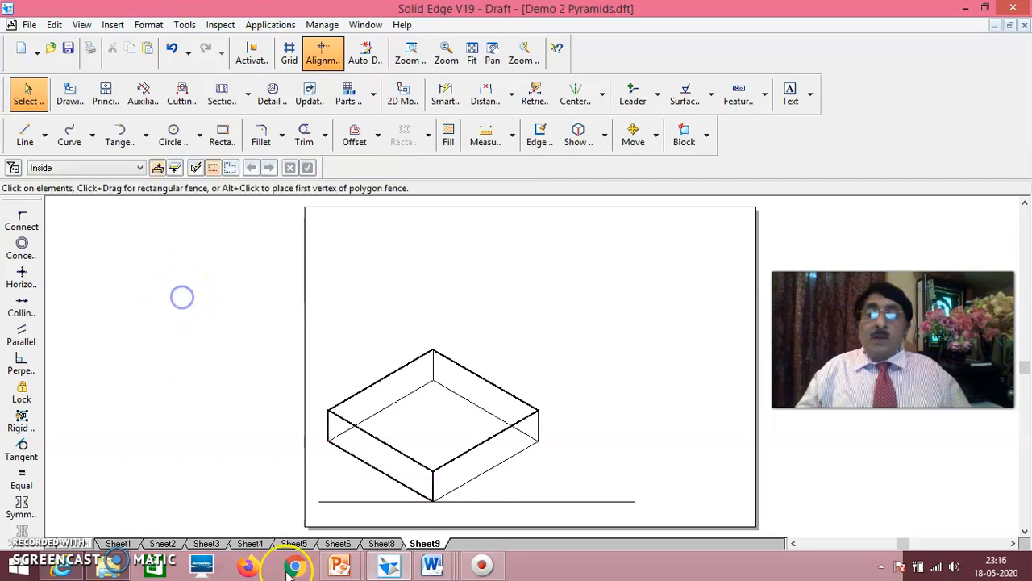
Set the line width of the slab's front-right bottom edge and right vertical edge to 0.50 mm.
click(502, 470)
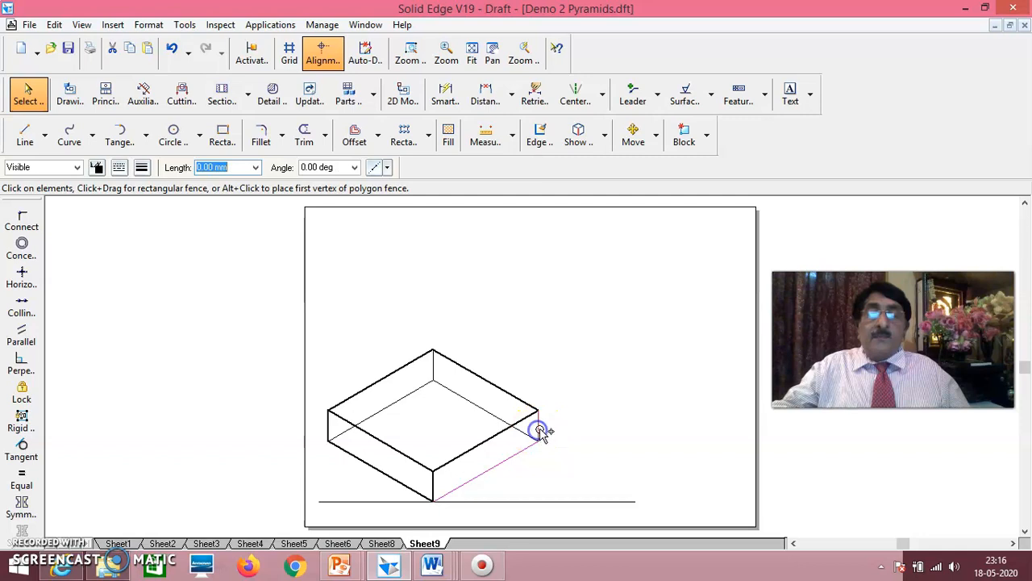
click(141, 167)
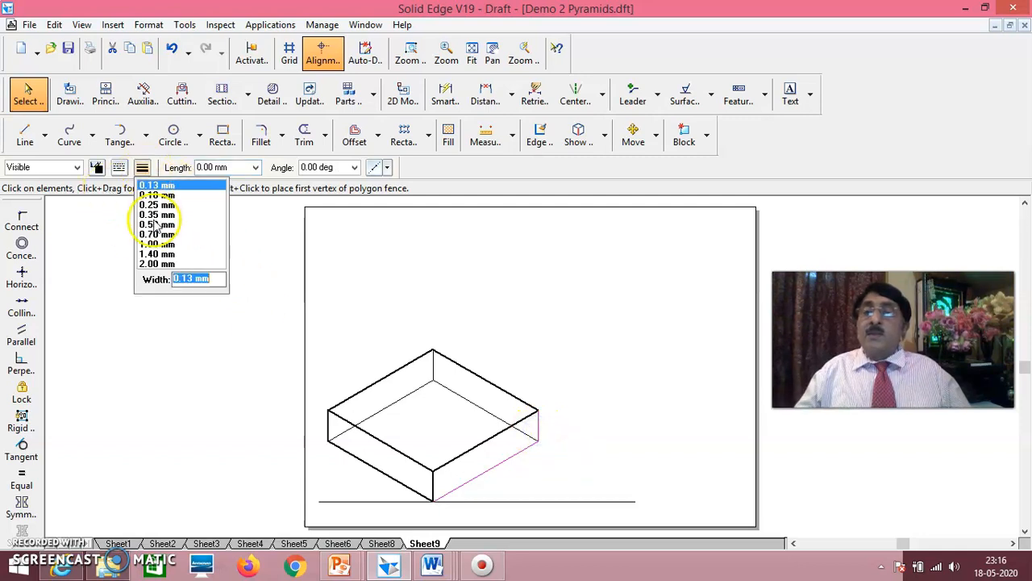
click(158, 224)
click(657, 301)
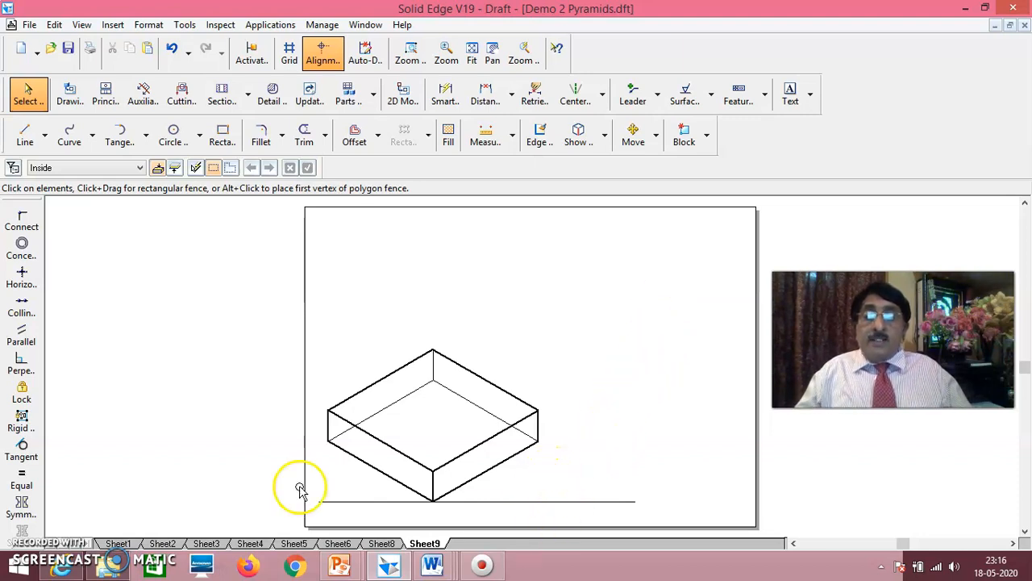
Add an angle dimension between the slab's front-right bottom edge and the baseline.
click(446, 90)
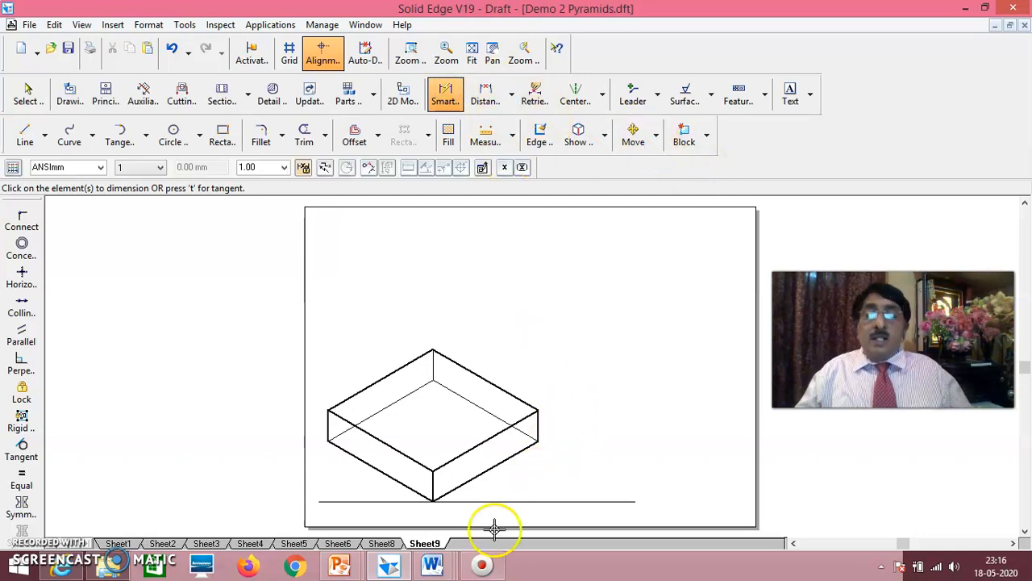
click(499, 465)
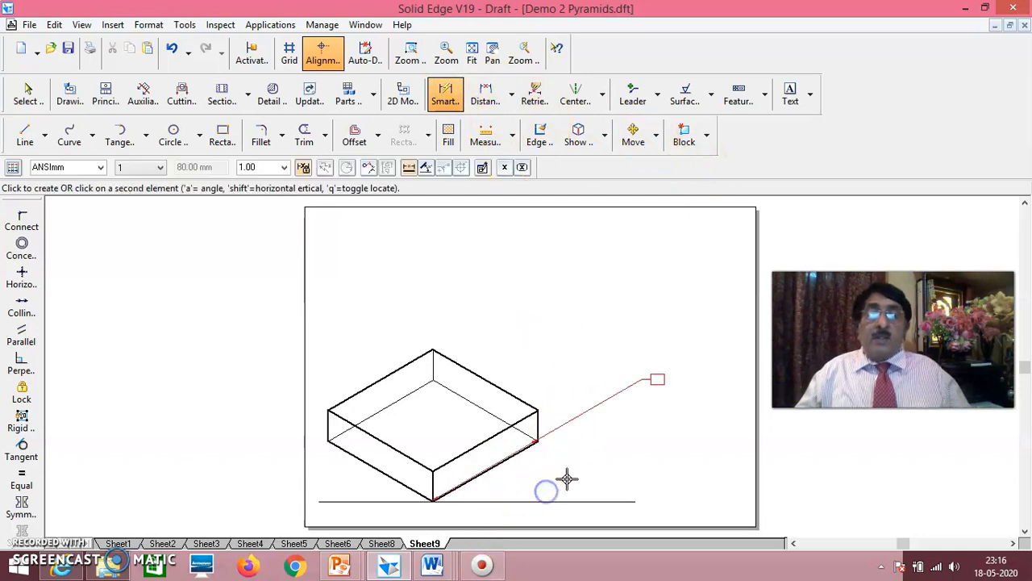
click(426, 168)
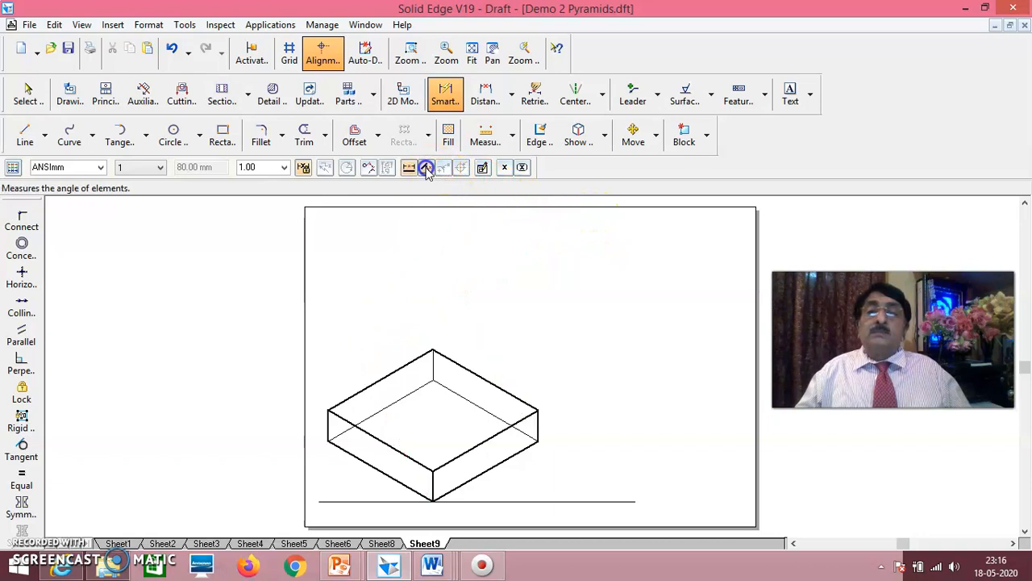
click(523, 489)
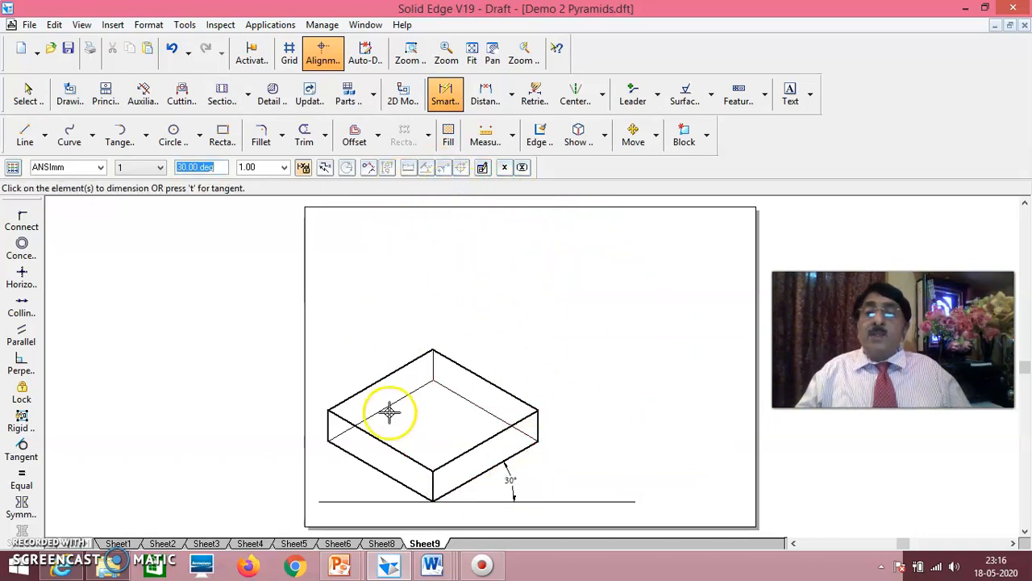
Add an angle dimension between the slab's front-left bottom edge and the baseline.
click(365, 463)
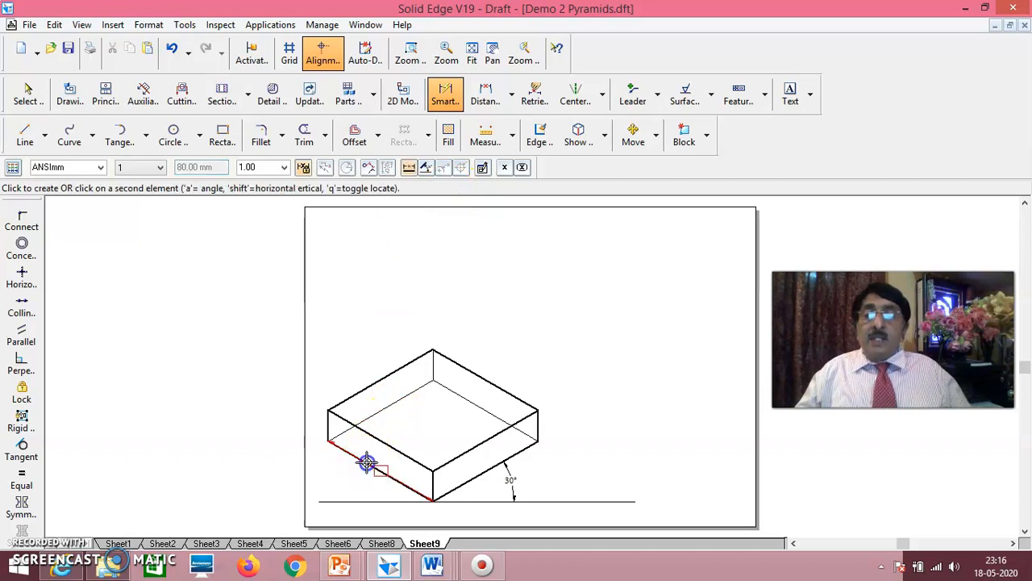
click(426, 168)
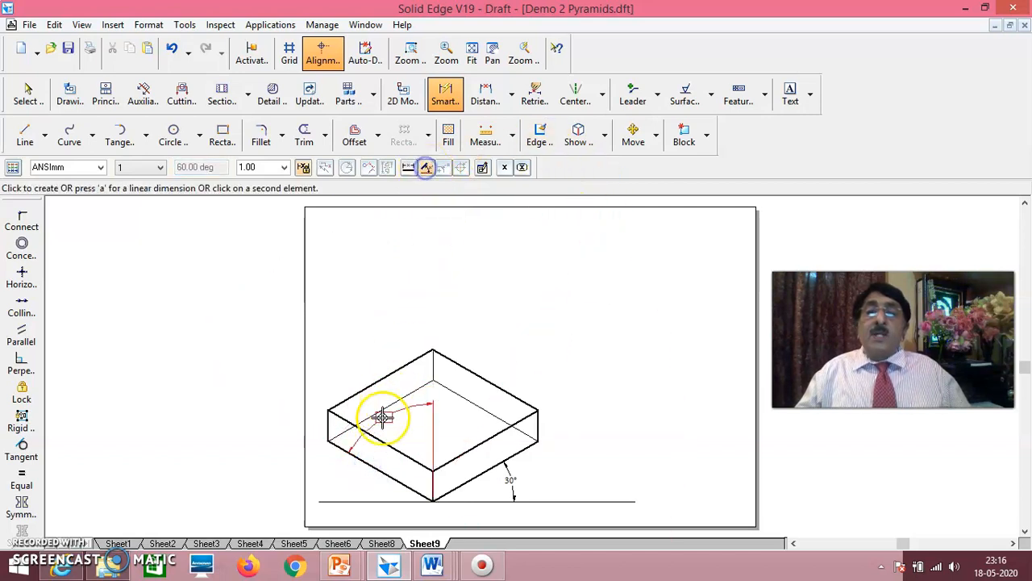
click(365, 503)
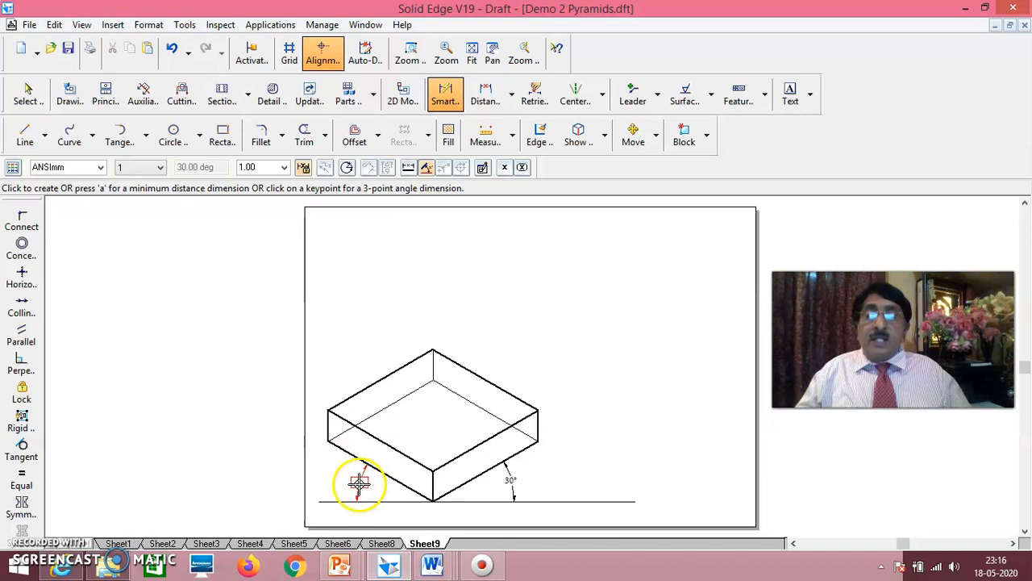
click(360, 483)
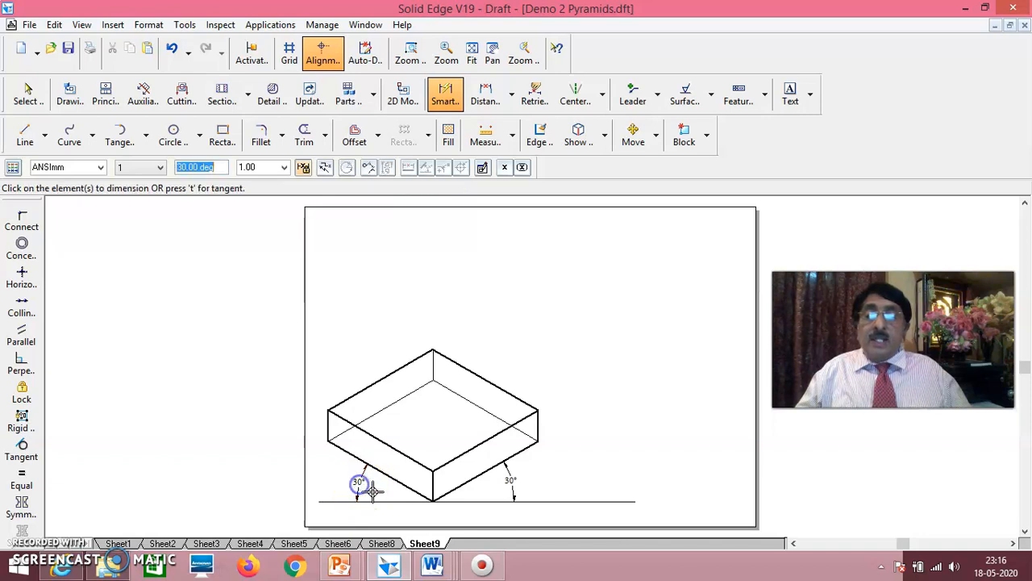
click(31, 97)
click(380, 445)
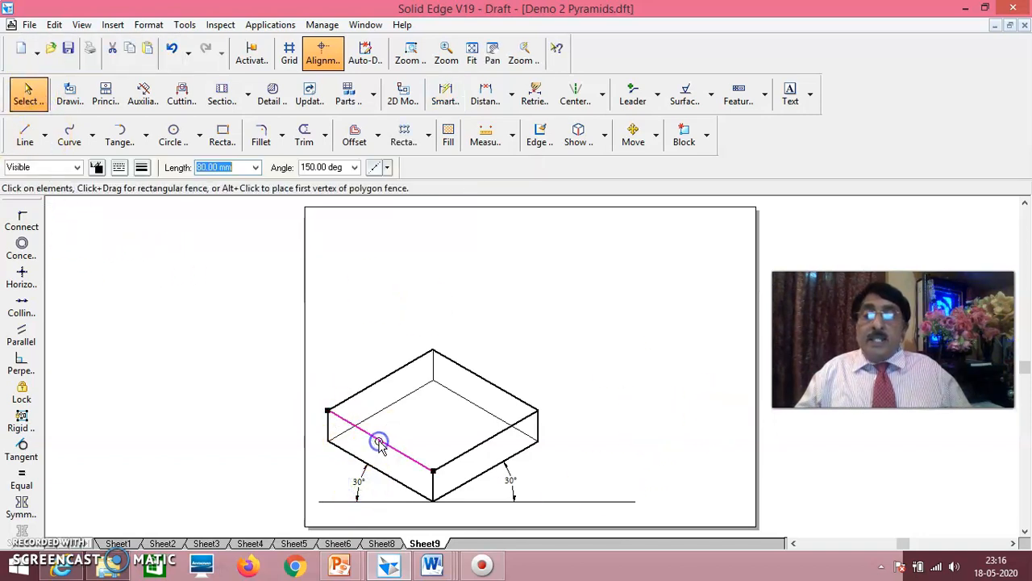
click(328, 429)
click(683, 392)
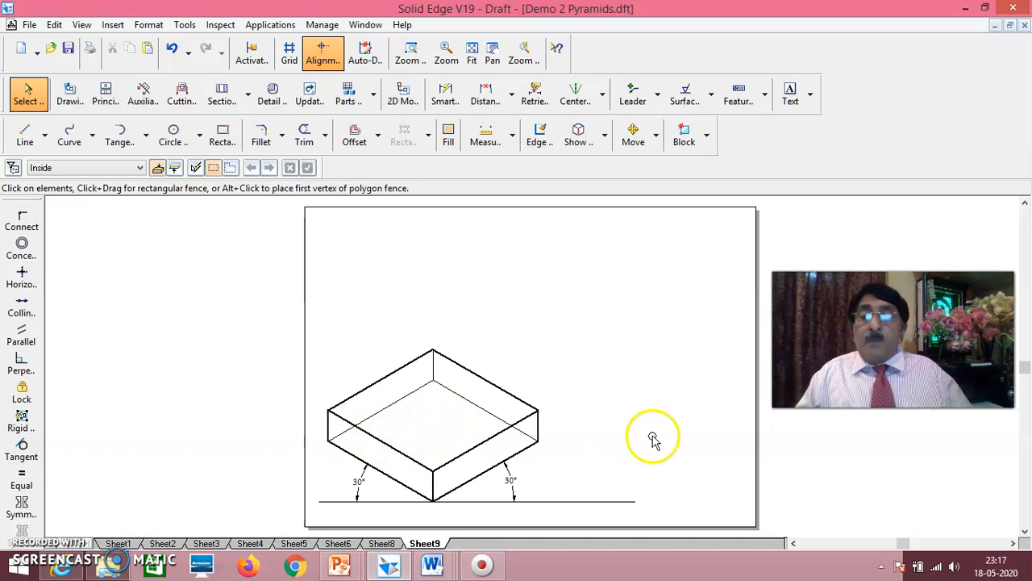
Draw a separate horizontal reference line in the empty area of the sheet to the right of the slab.
click(25, 139)
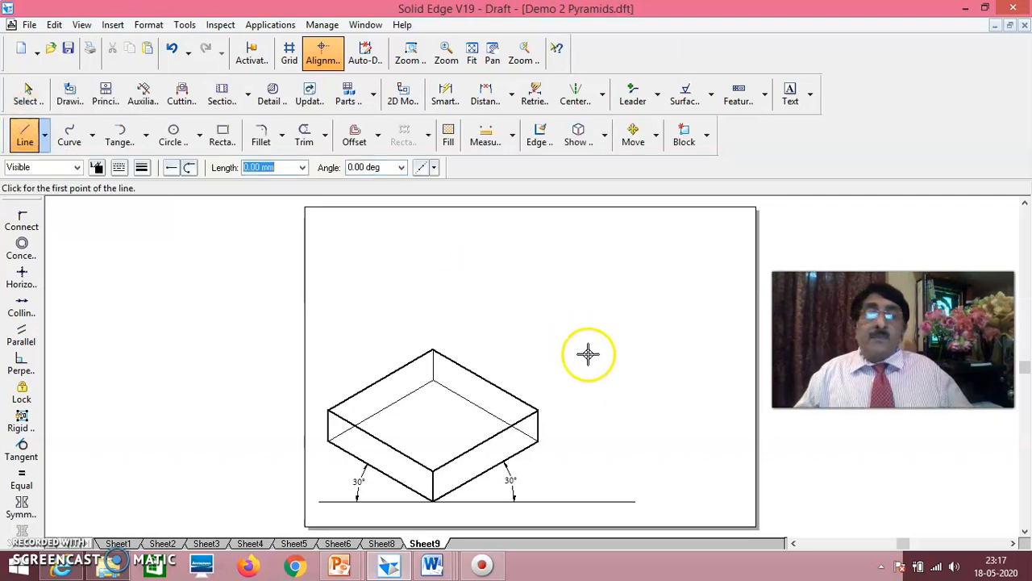
click(599, 357)
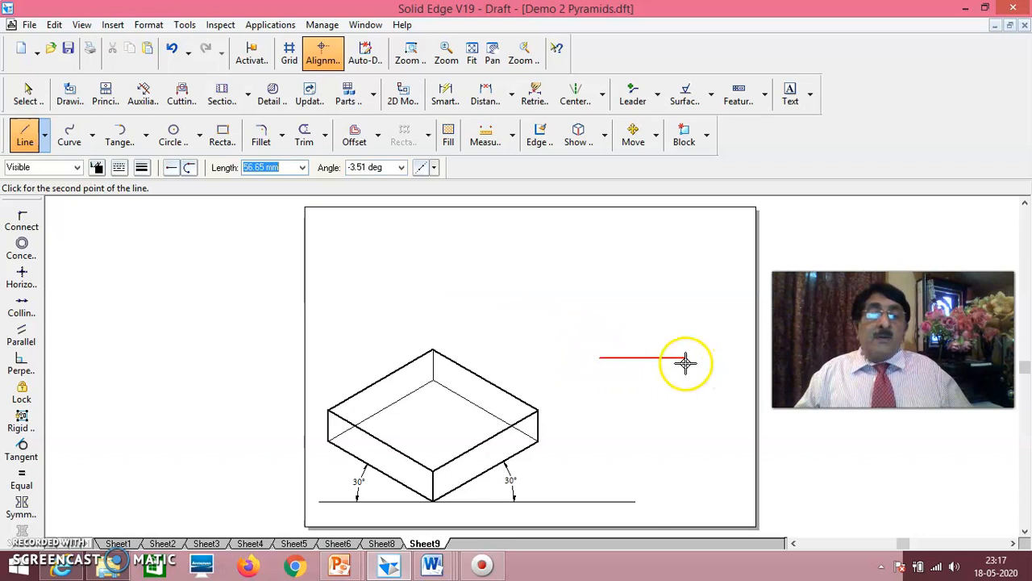
right_click(721, 358)
click(606, 408)
click(742, 408)
right_click(728, 369)
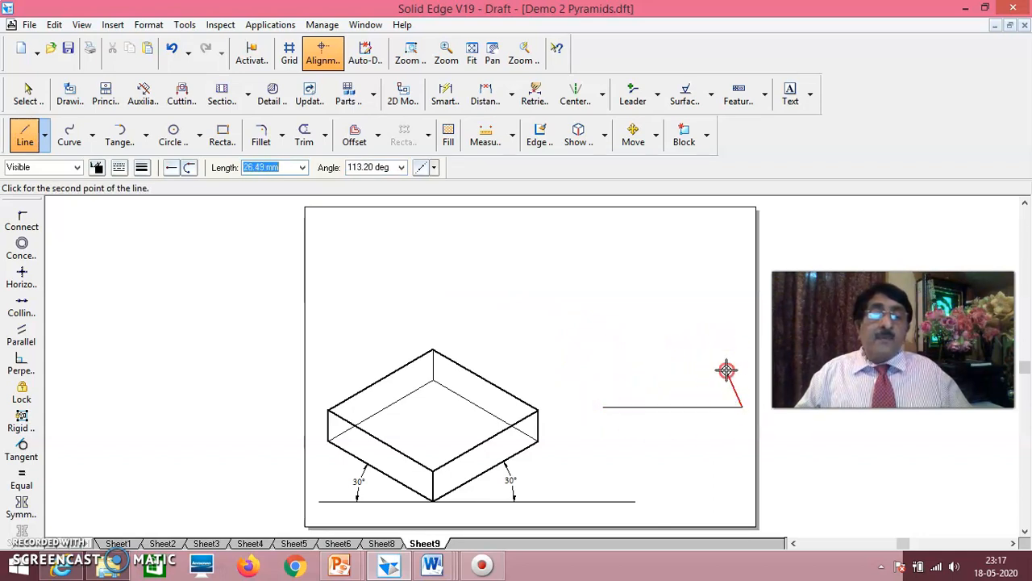
Draw a 40 mm line at 150 degrees from the middle of the separate horizontal line.
click(671, 408)
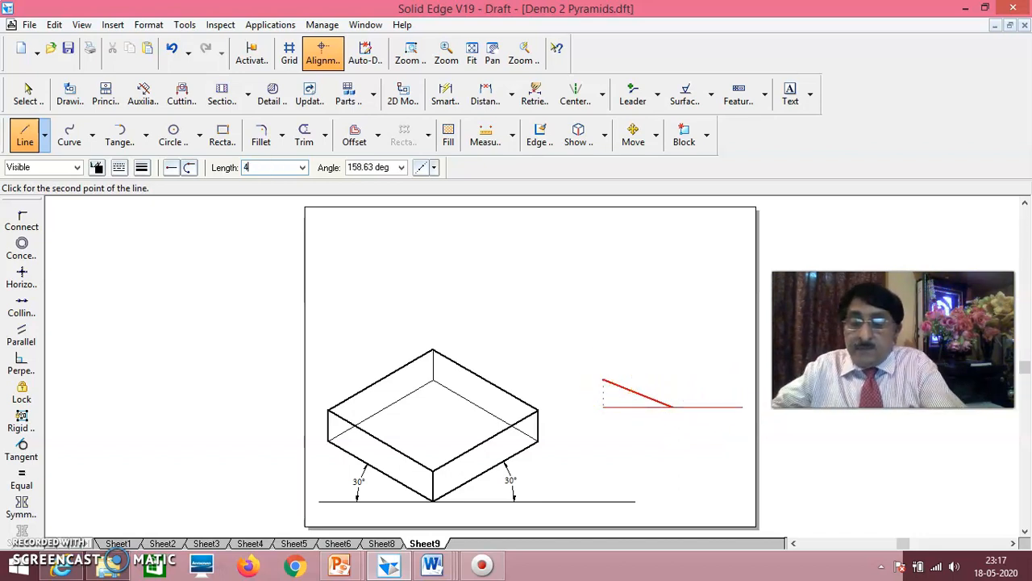
text(40)
key(Tab)
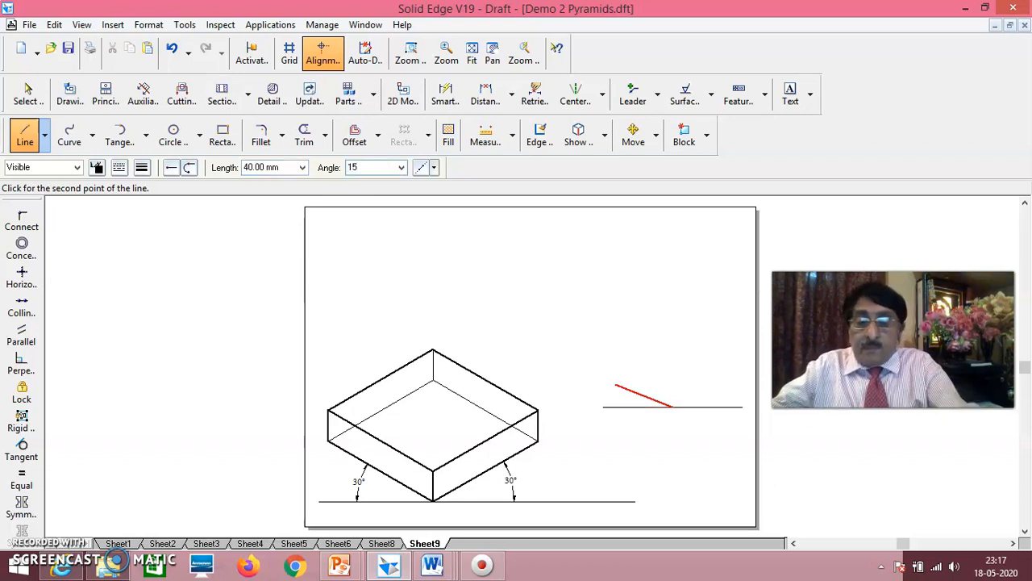
key(Return)
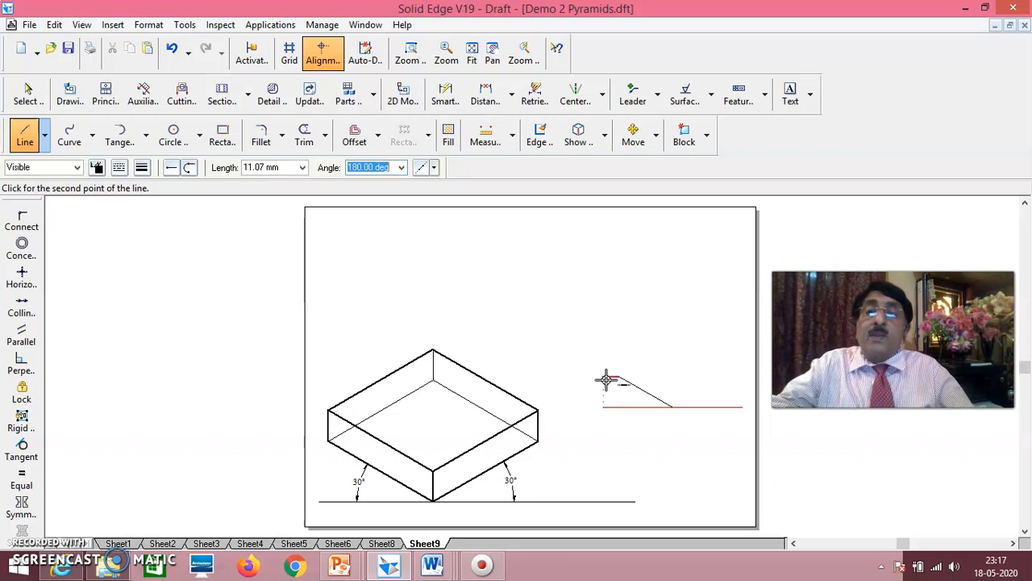